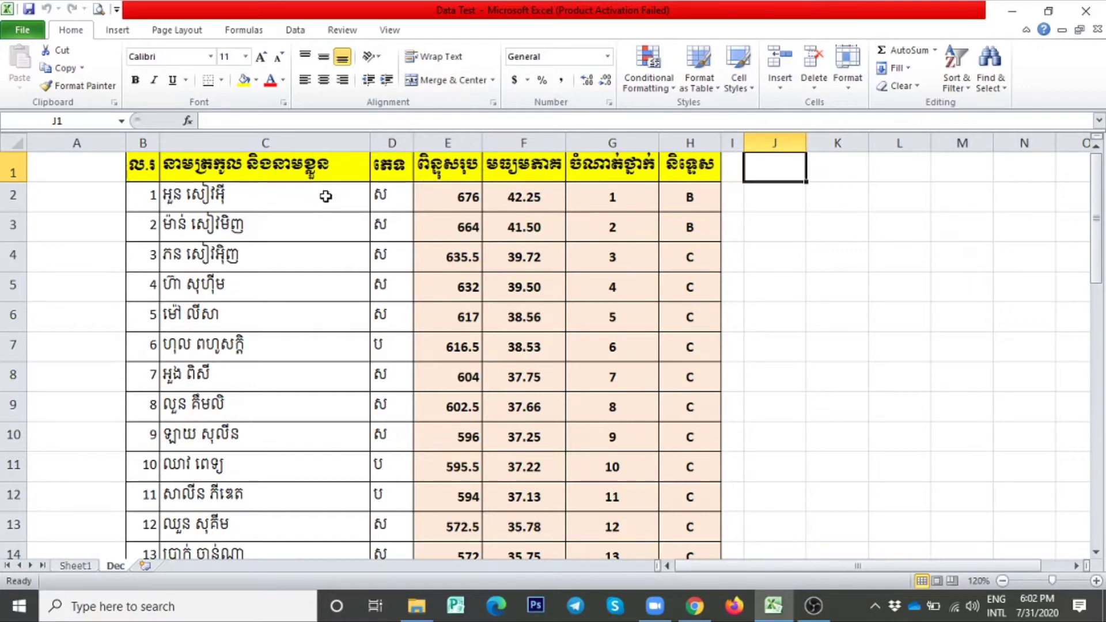
Step: Look through the student table on the Dec sheet, including the full name column down to its last row
scroll(265, 316, "down", 2)
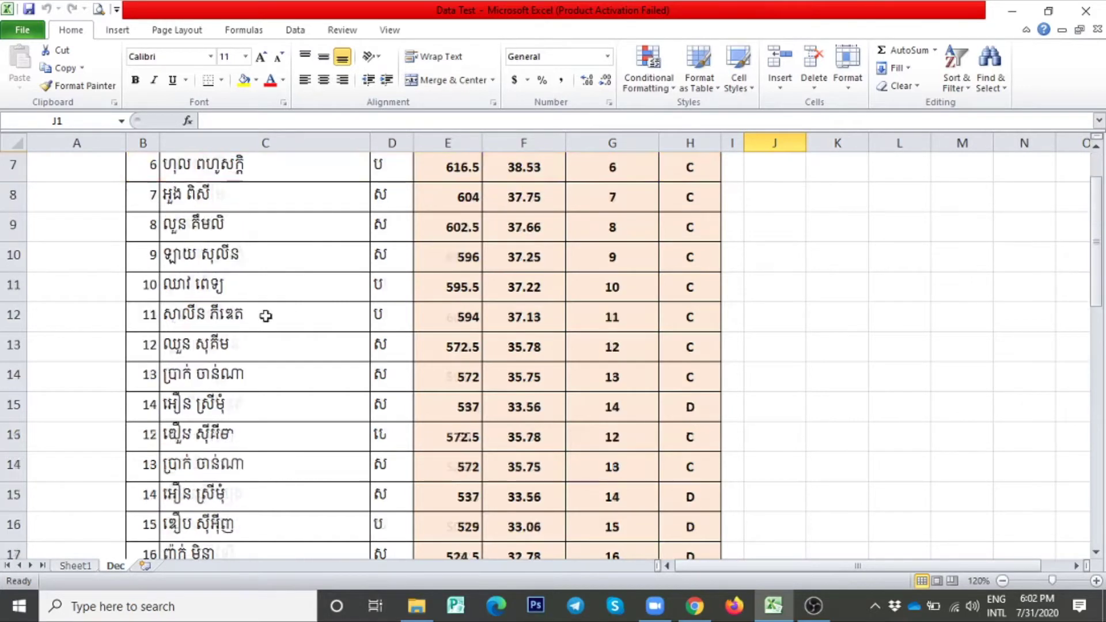
scroll(265, 315, "up", 2)
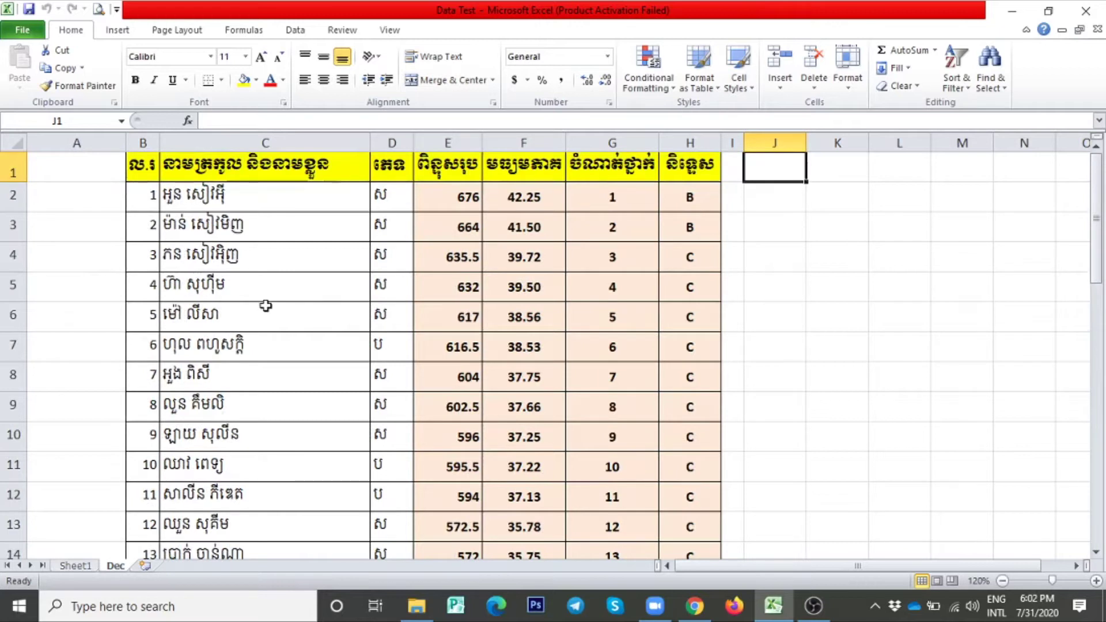
scroll(265, 305, "down", 10)
scroll(269, 314, "up", 4)
scroll(268, 315, "up", 6)
left_click_drag(294, 194, 354, 502)
scroll(368, 496, "up", 9)
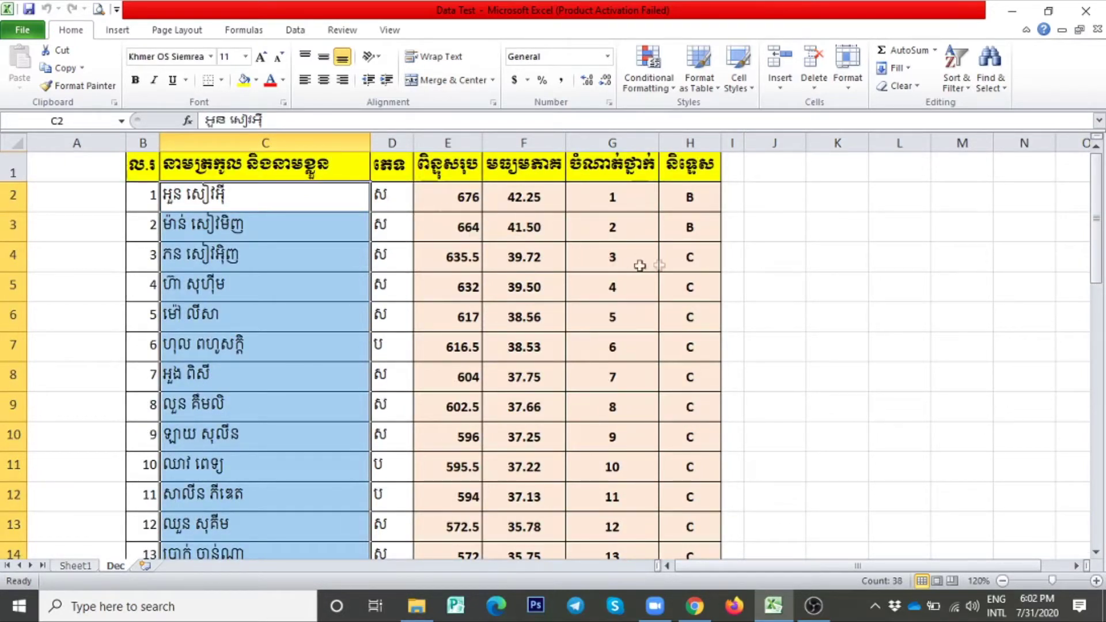
Step: Select the table from the name header in C1 to the last row of column H and open a custom sort
left_click_drag(290, 167, 338, 211)
left_click_drag(271, 173, 694, 494)
scroll(689, 468, "up", 9)
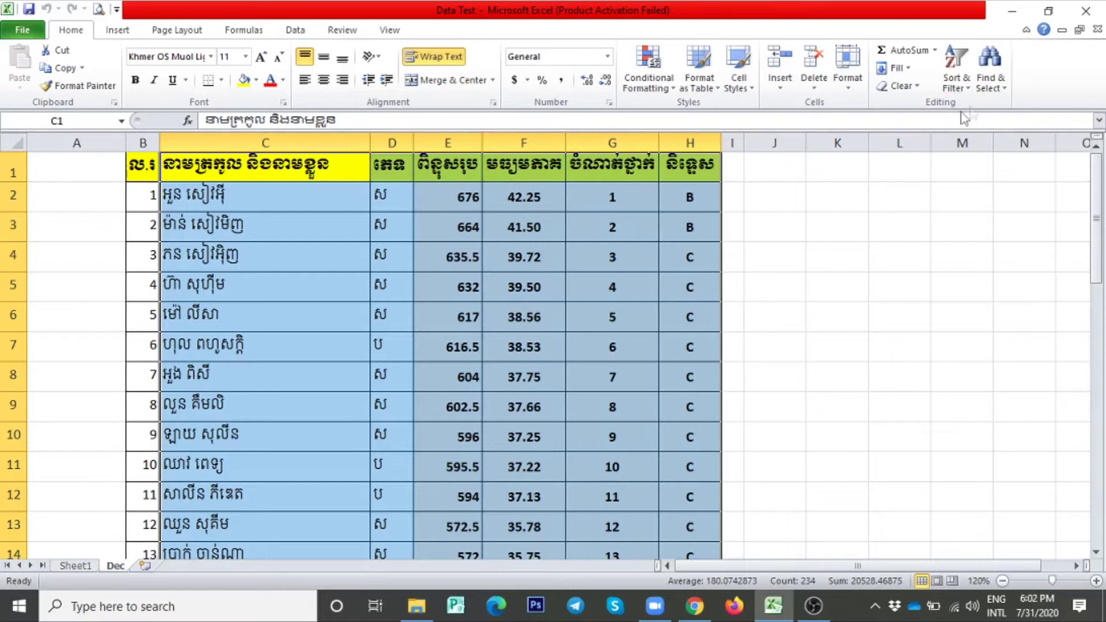
left_click(967, 85)
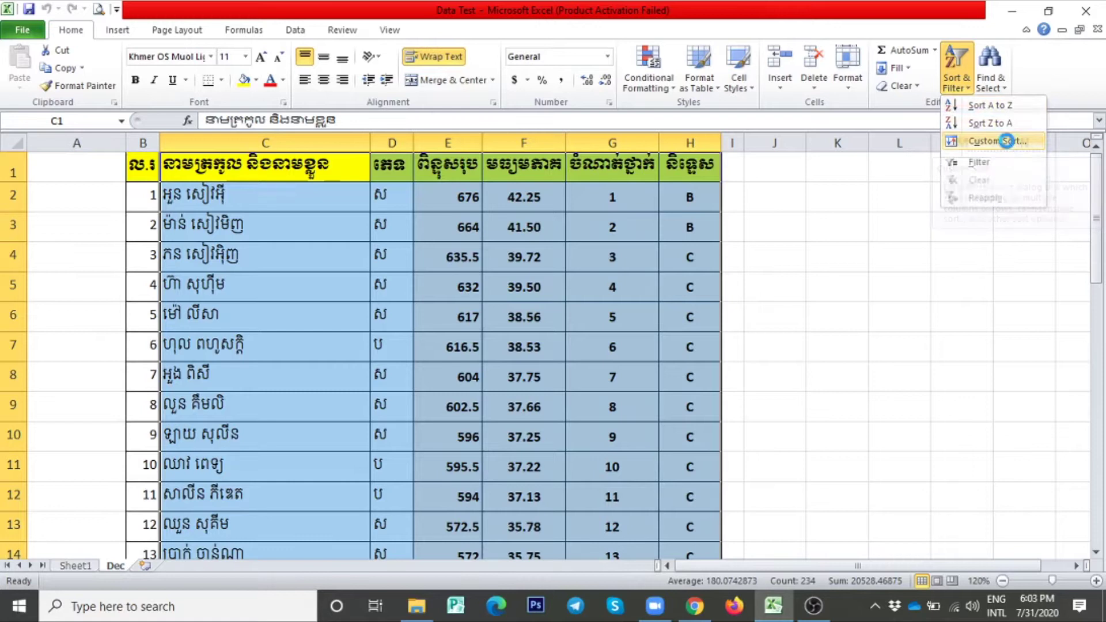
left_click(1008, 142)
left_click_drag(591, 299, 650, 227)
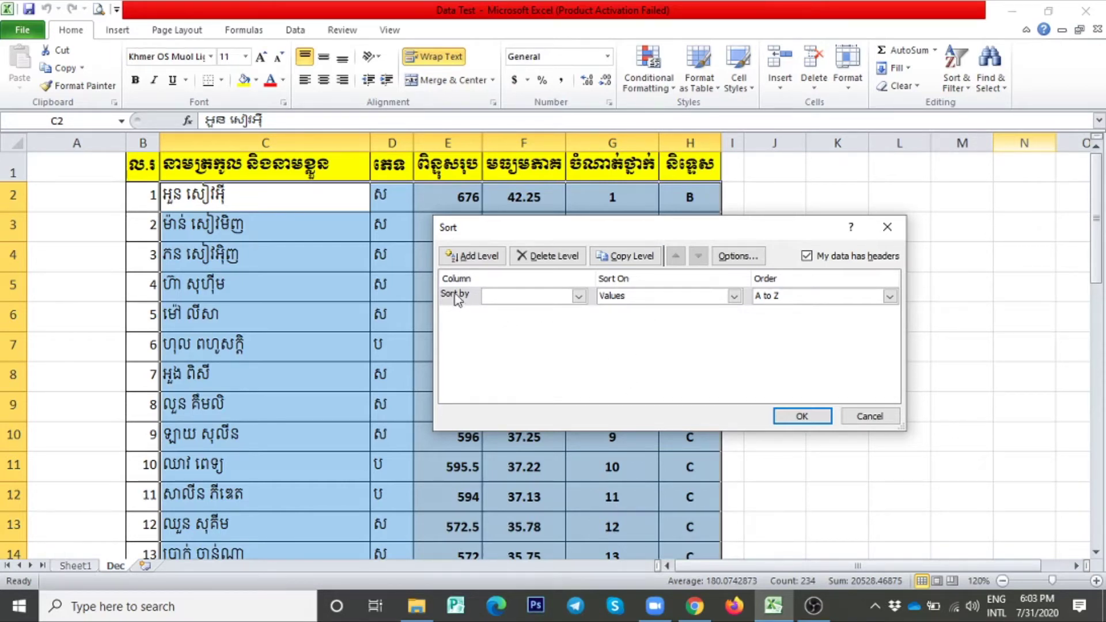
Step: Set the sort to use the name column, sorting on Values in A to Z order
left_click(579, 295)
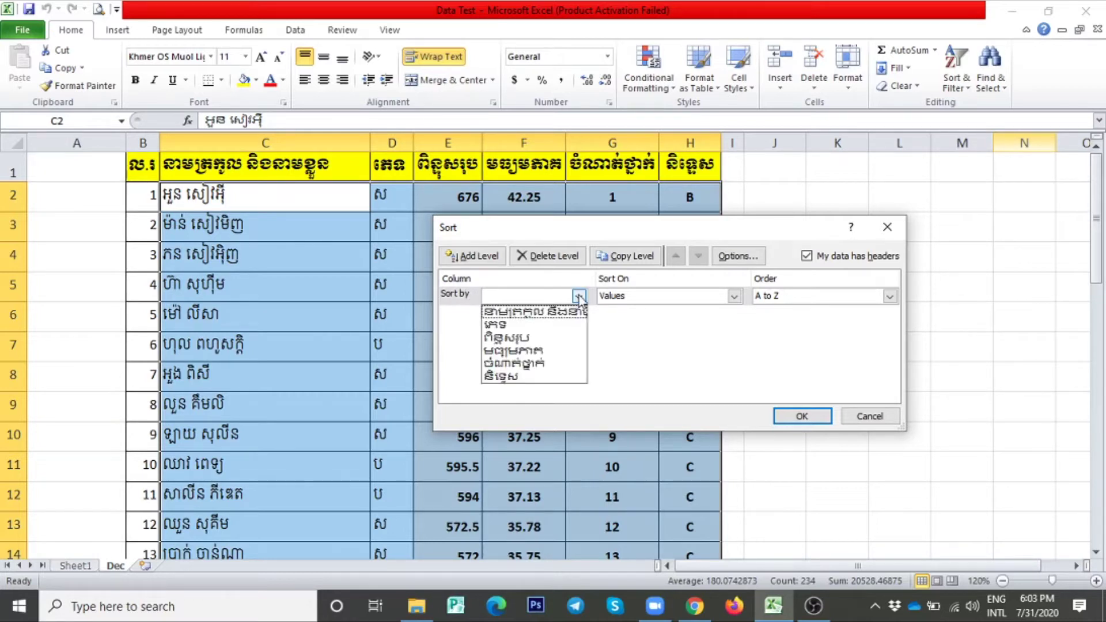
left_click(561, 312)
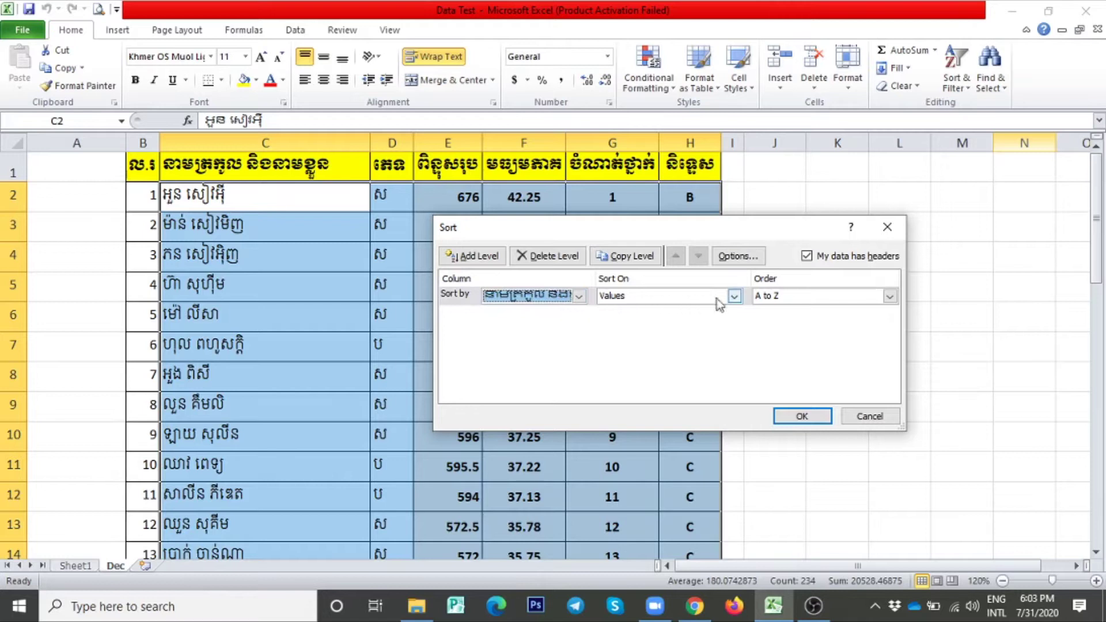
left_click(735, 297)
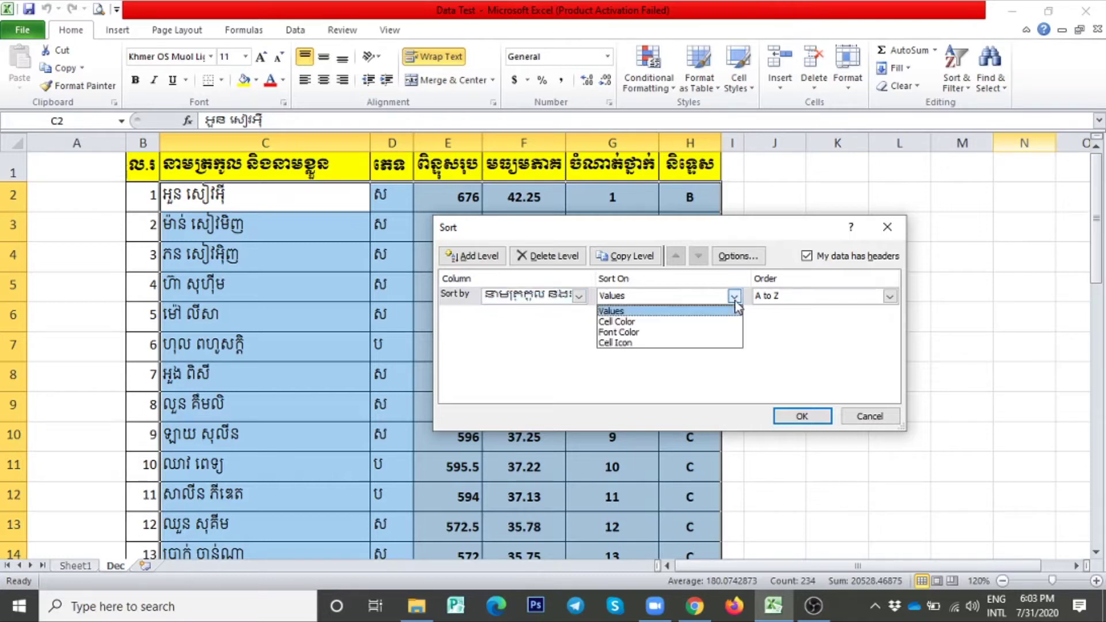
left_click(735, 309)
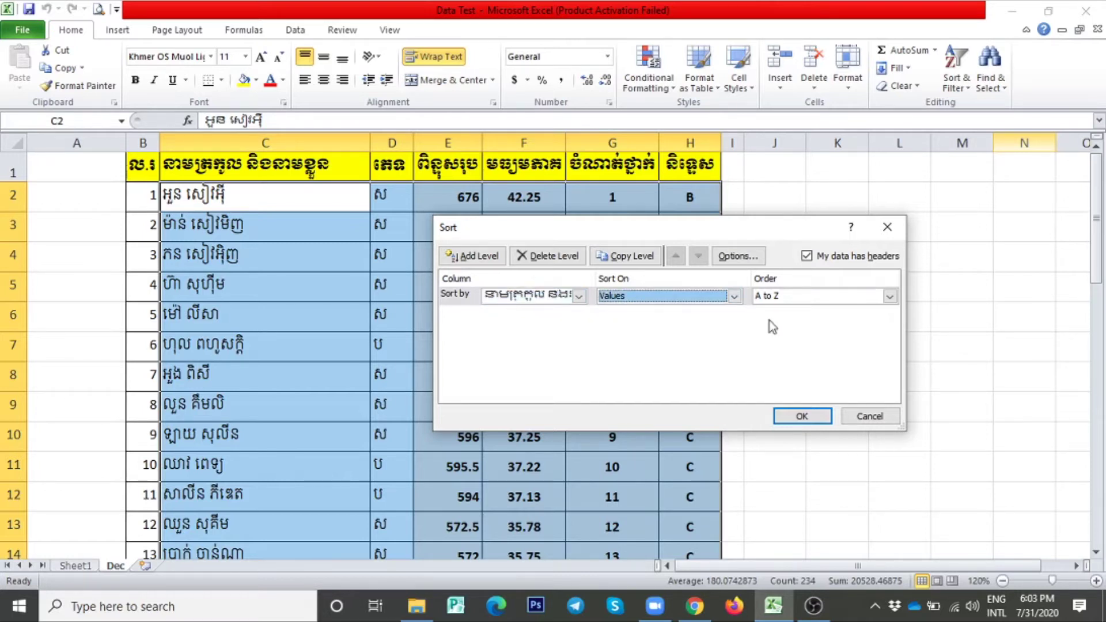
left_click(890, 296)
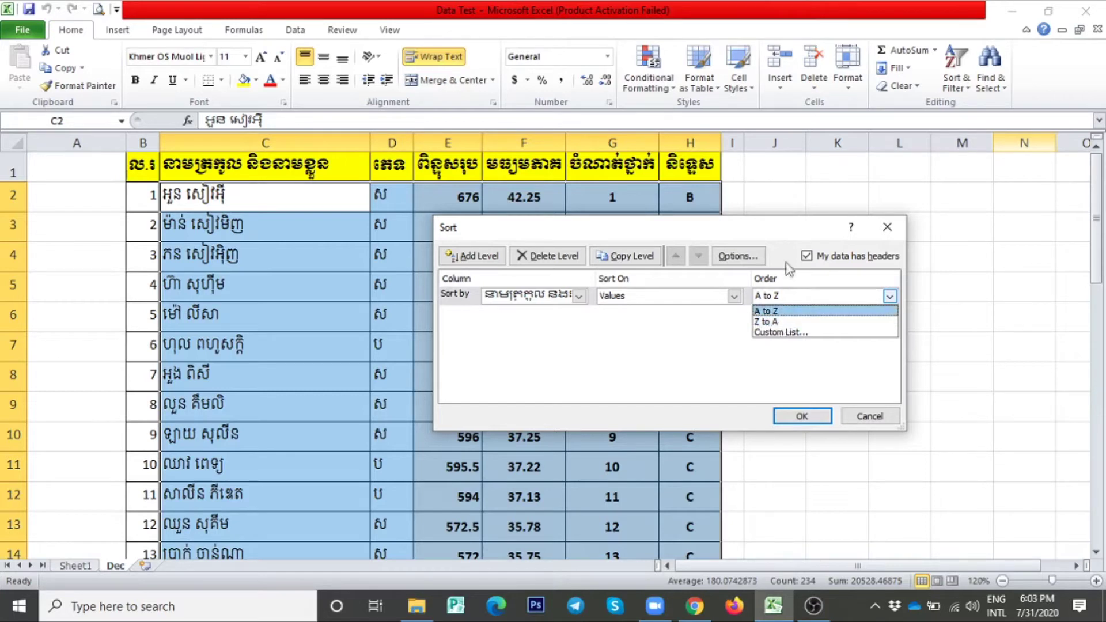
left_click(784, 224)
Step: Add a second sort level and delete it again, leaving its column unset
left_click(487, 259)
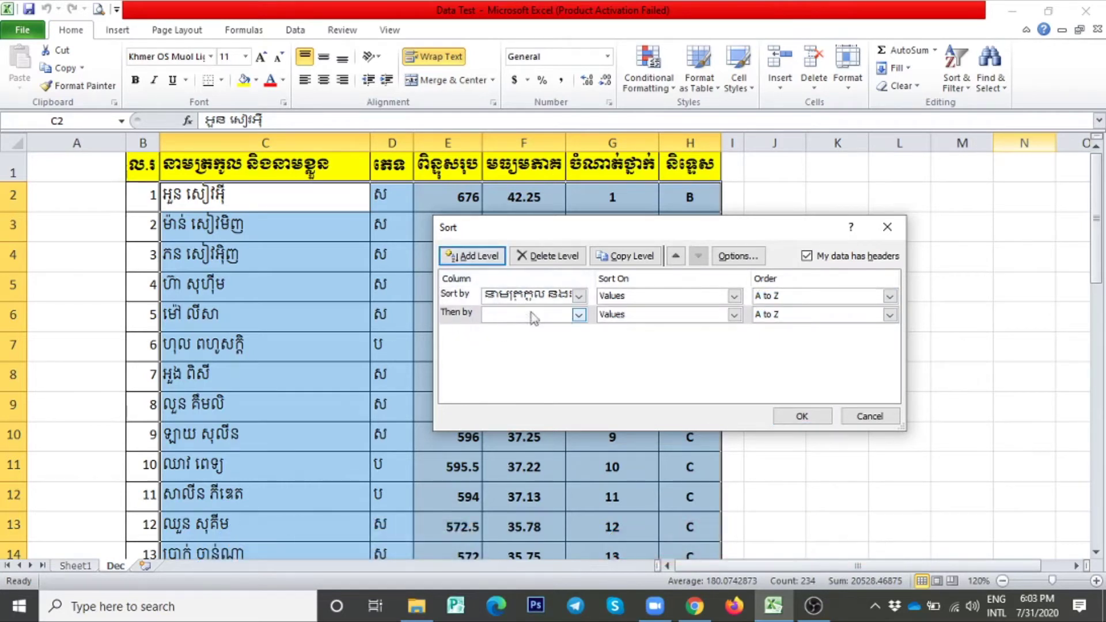
left_click(578, 315)
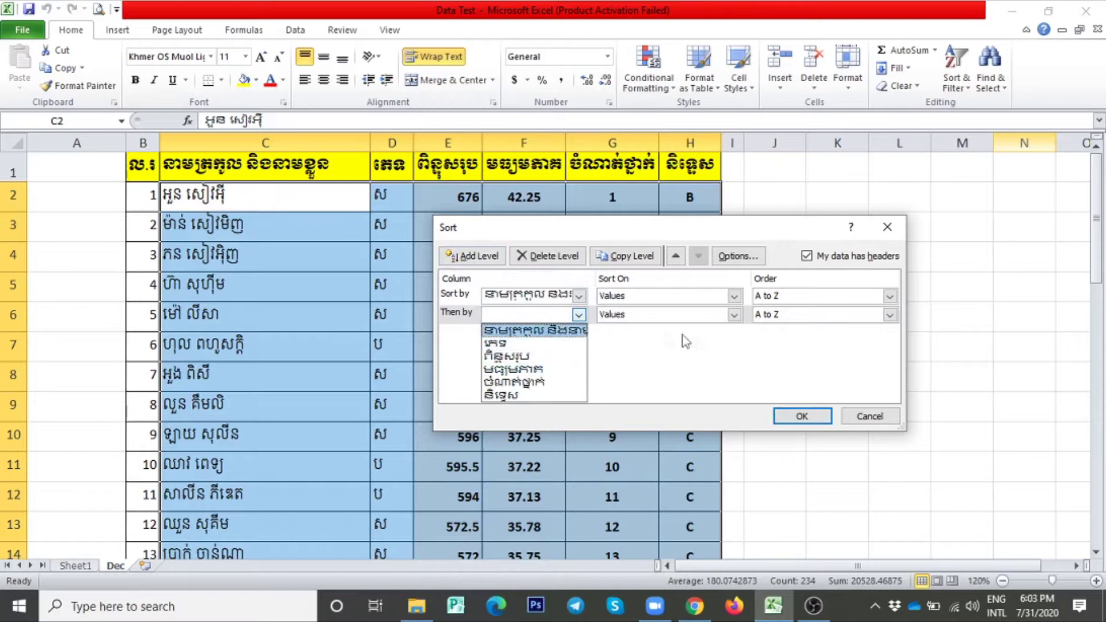
left_click(692, 364)
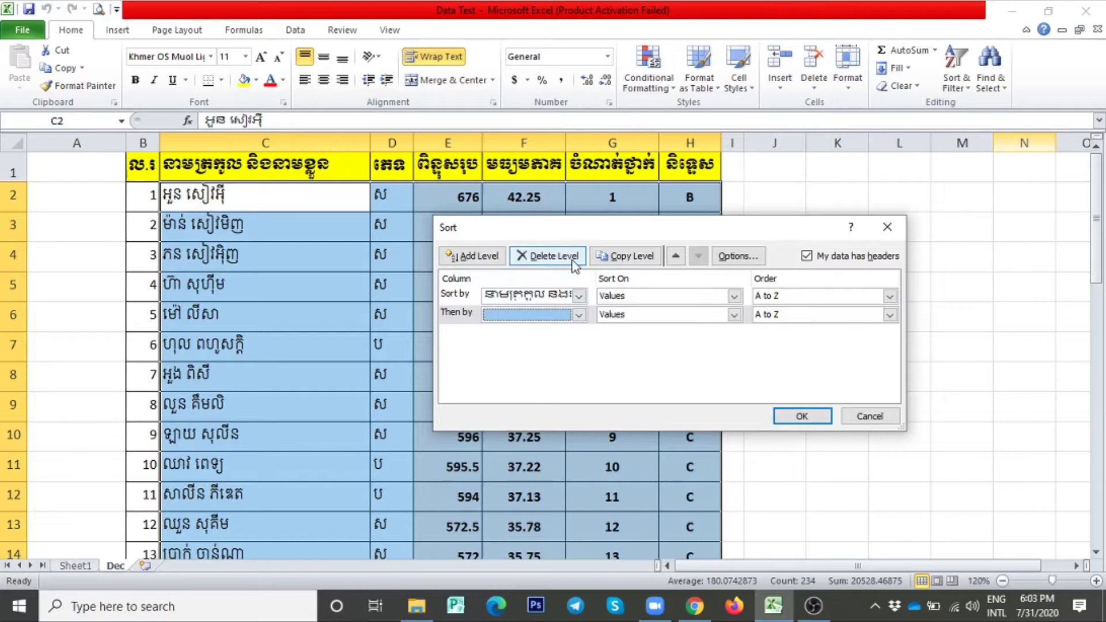
left_click(547, 255)
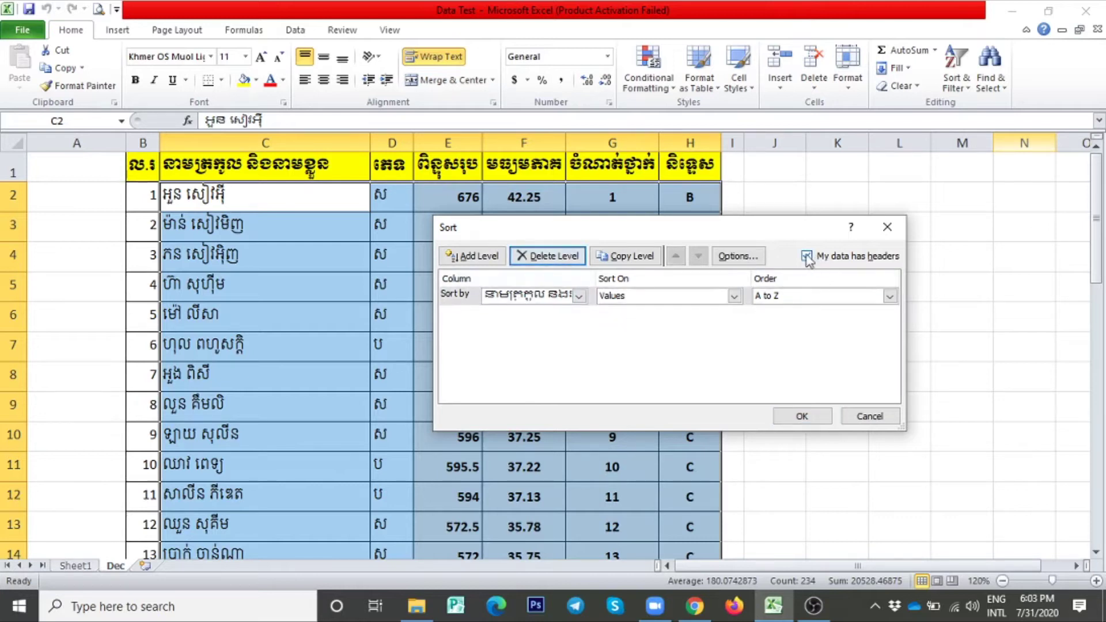
Step: Switch the data-has-headers option off and back on, and apply the A to Z sort by name
mouse_move(817, 233)
left_mouse_down()
mouse_move(709, 229)
mouse_move(824, 230)
mouse_move(808, 230)
left_mouse_up()
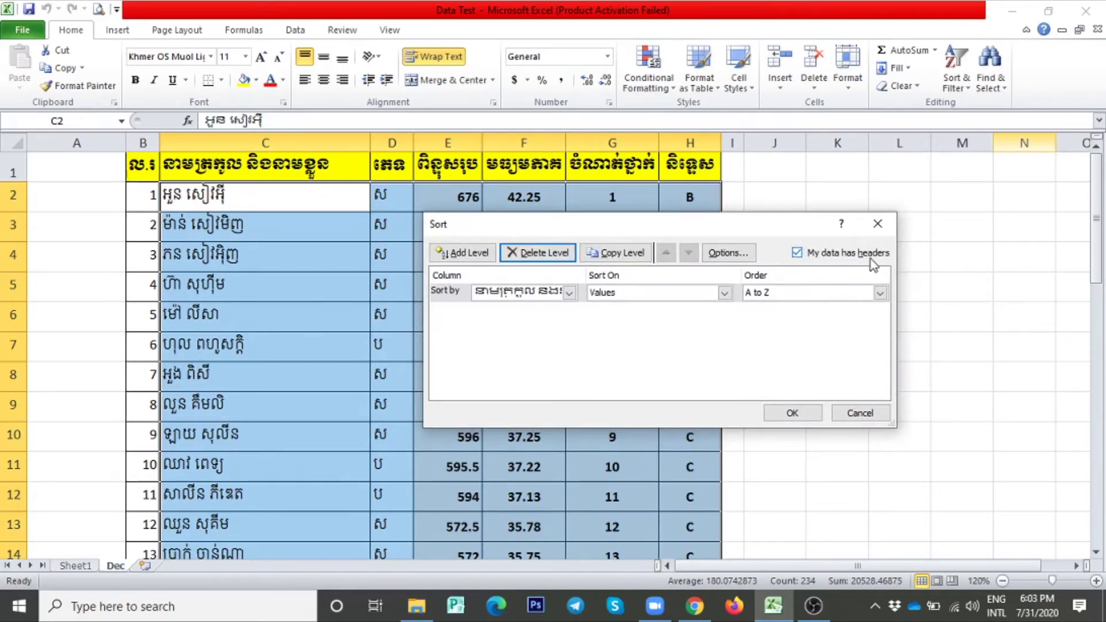
left_click(804, 255)
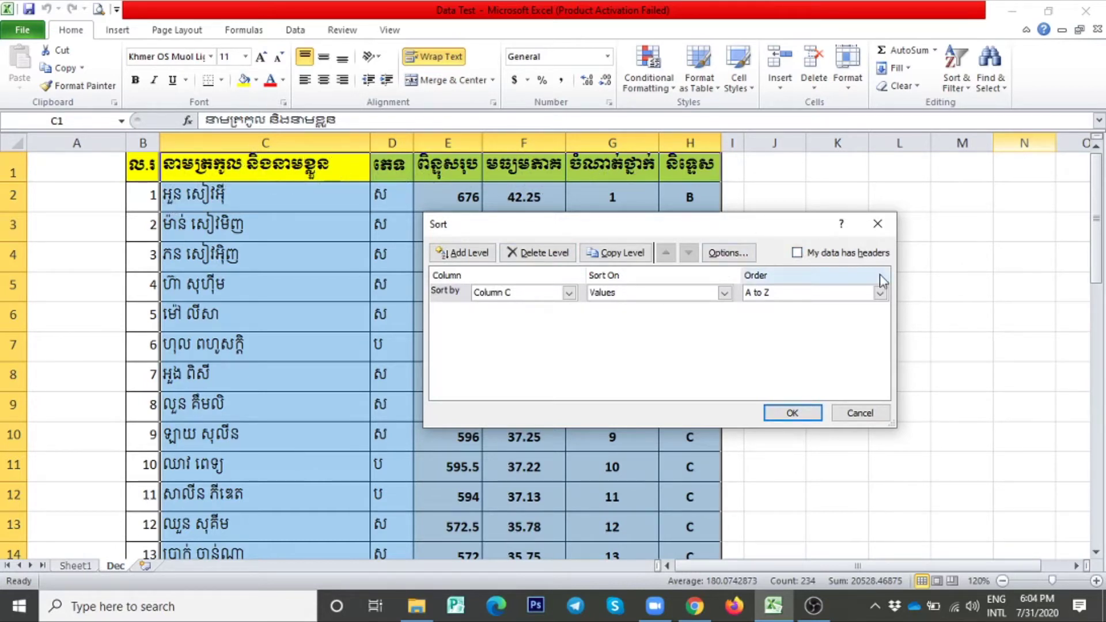
left_click(798, 254)
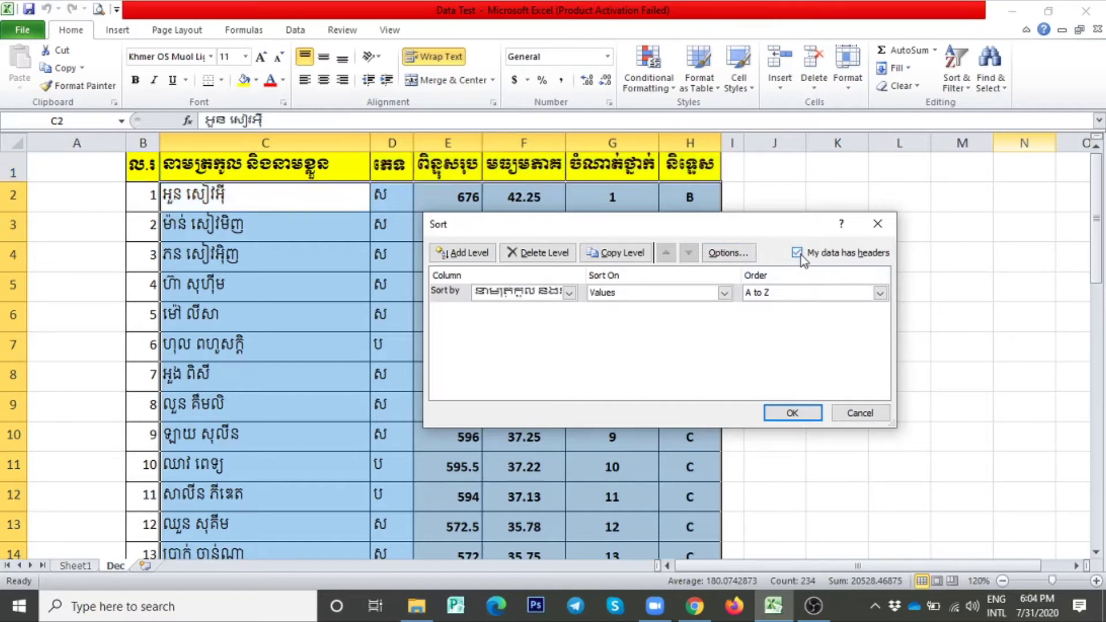
left_click(791, 413)
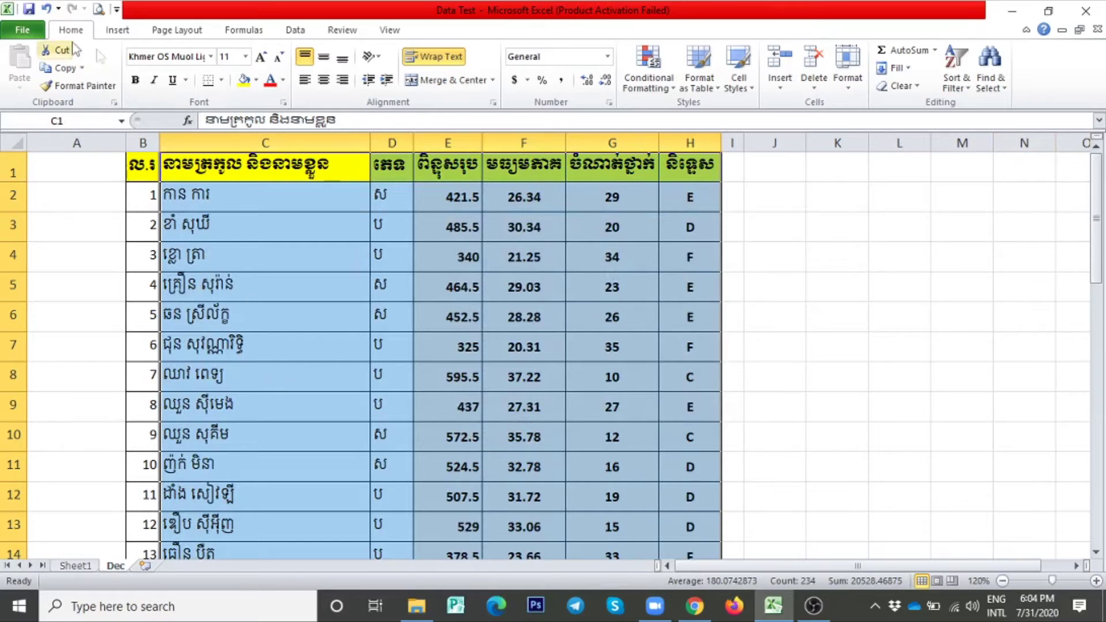
Step: Undo the name sort and reselect the table from the name header in C1 to the last row of column H
left_click(45, 9)
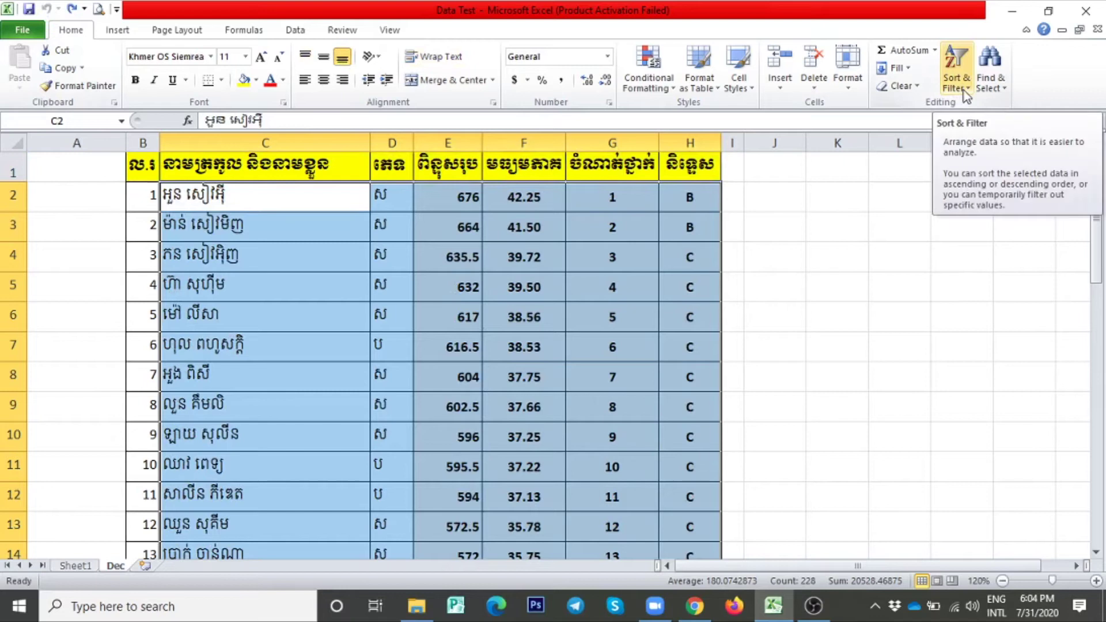
left_click(285, 230)
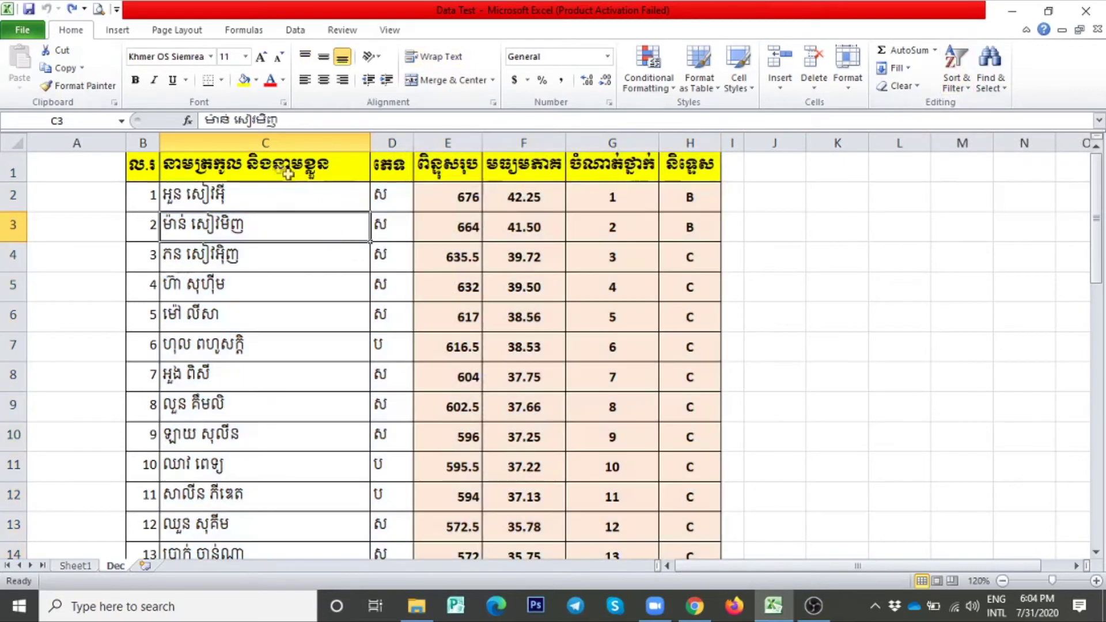
left_click(306, 172)
left_click_drag(307, 172, 674, 481)
scroll(674, 481, "up", 9)
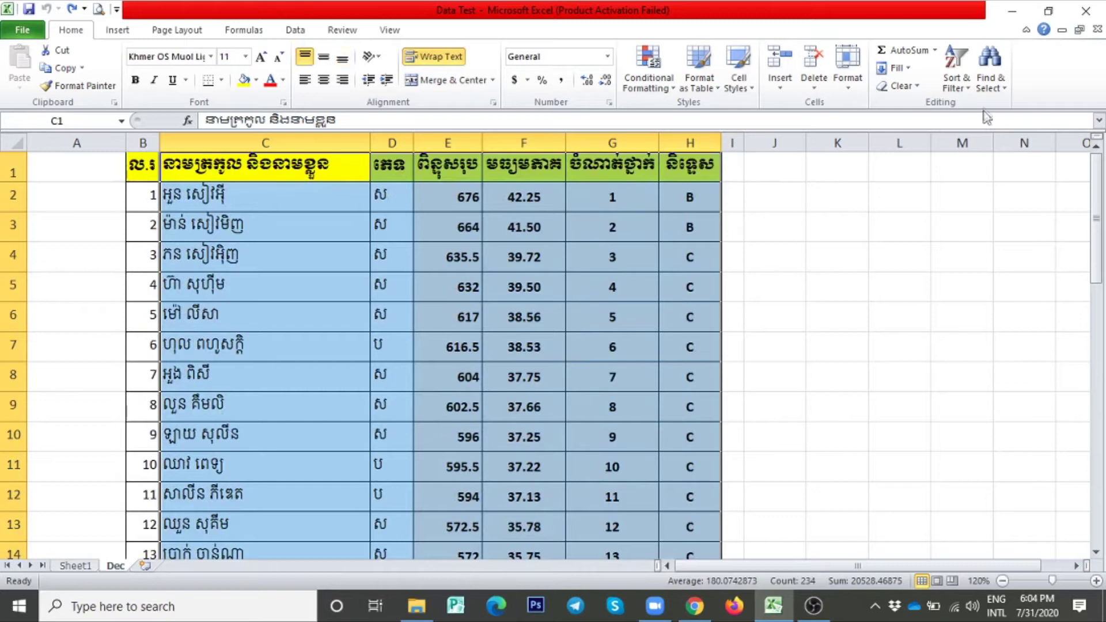
Step: Try a custom sort by Column C from A to Z with the headers option off, check the header row's position, and undo the sort
left_click(966, 91)
left_click(973, 139)
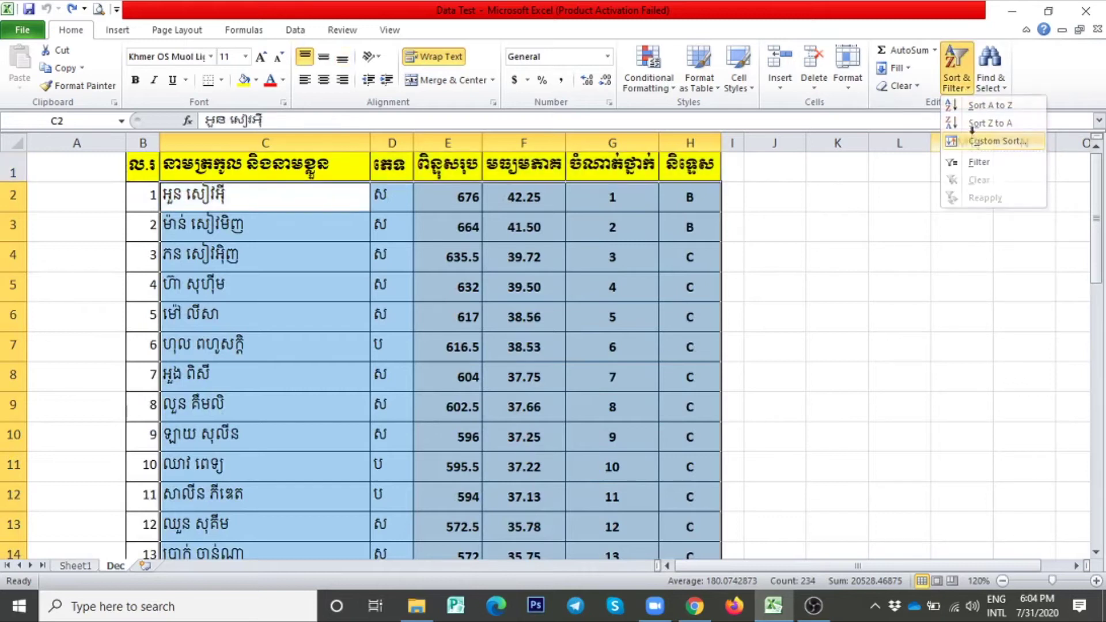
left_click(797, 253)
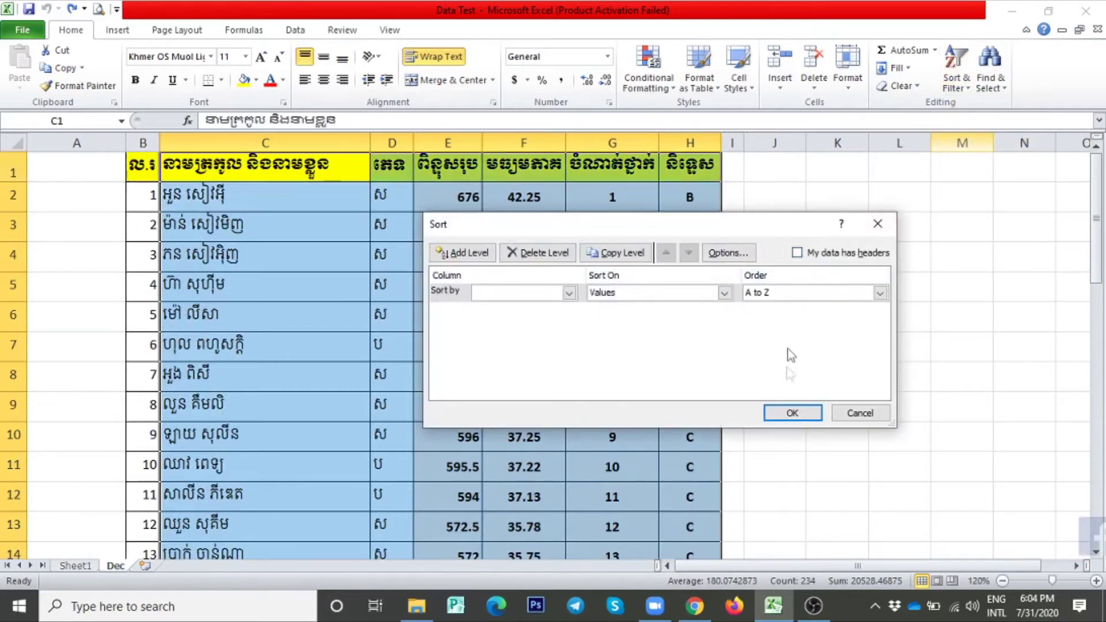
left_click(568, 294)
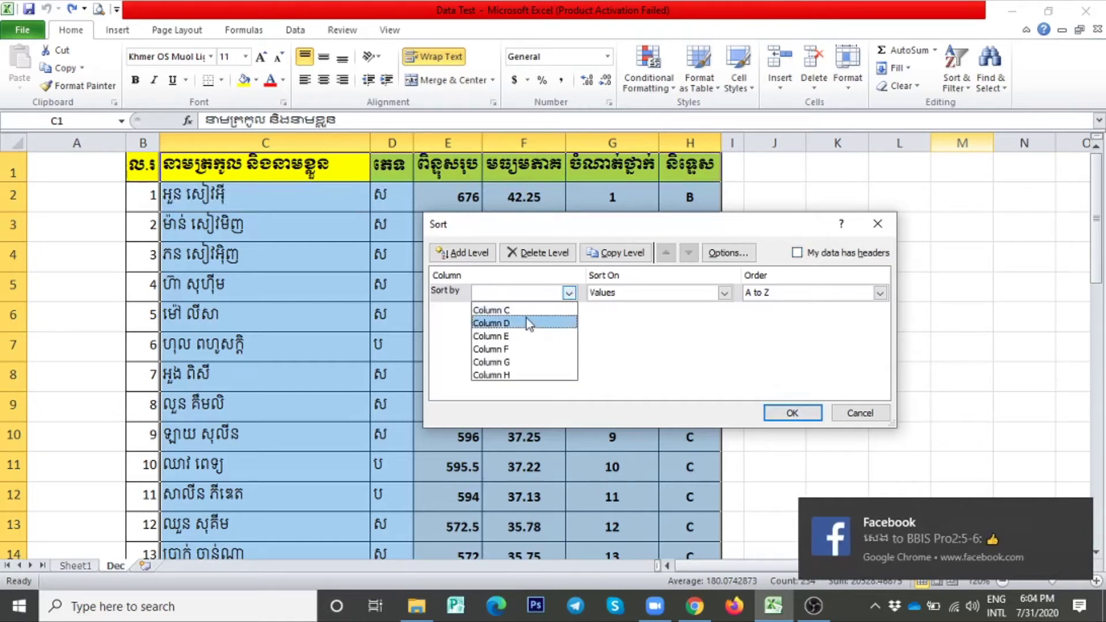
left_click(506, 310)
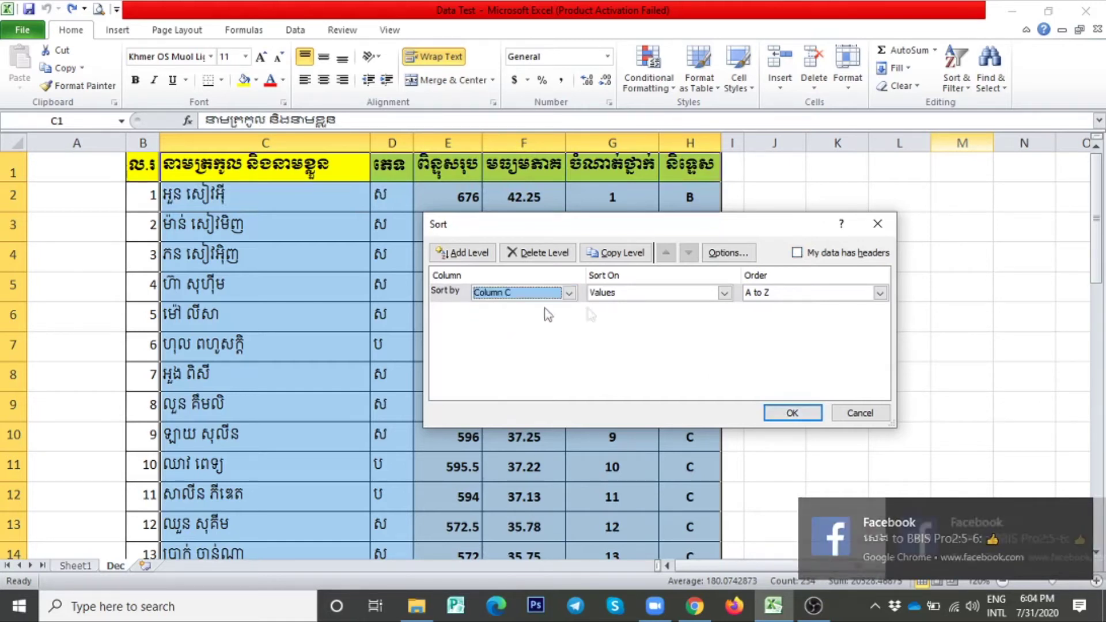
left_click(793, 413)
scroll(276, 437, "down", 3)
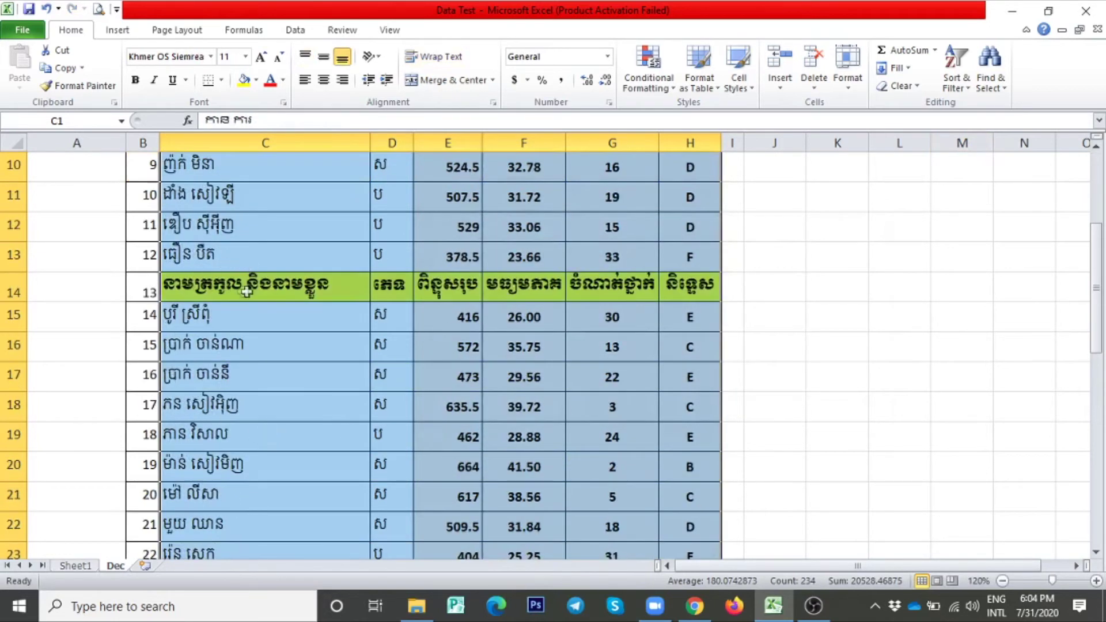
scroll(668, 295, "up", 3)
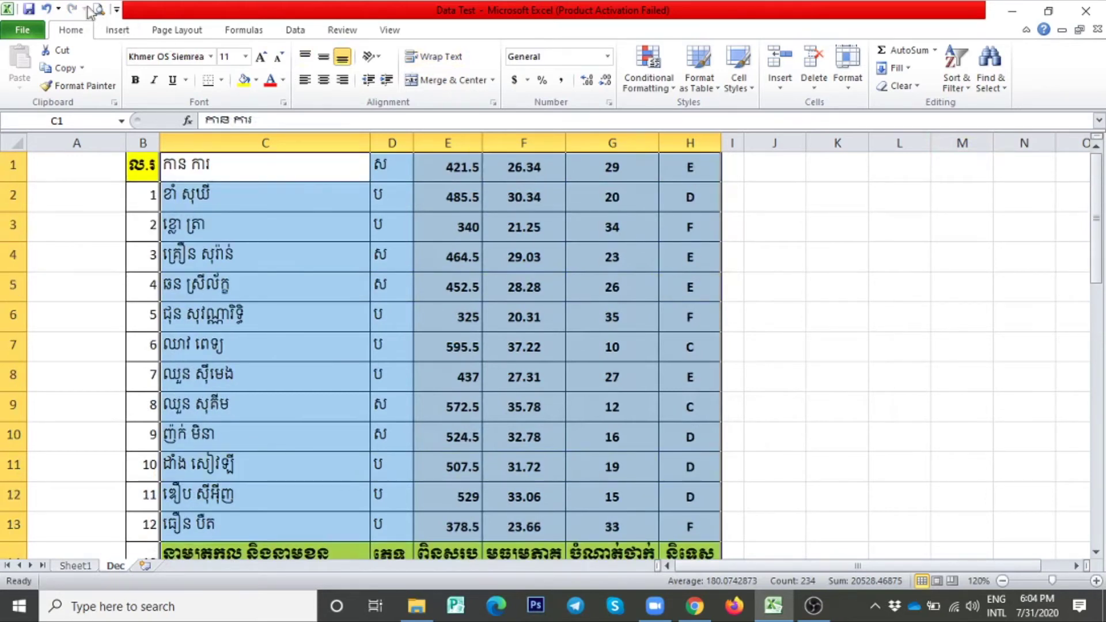
left_click(46, 9)
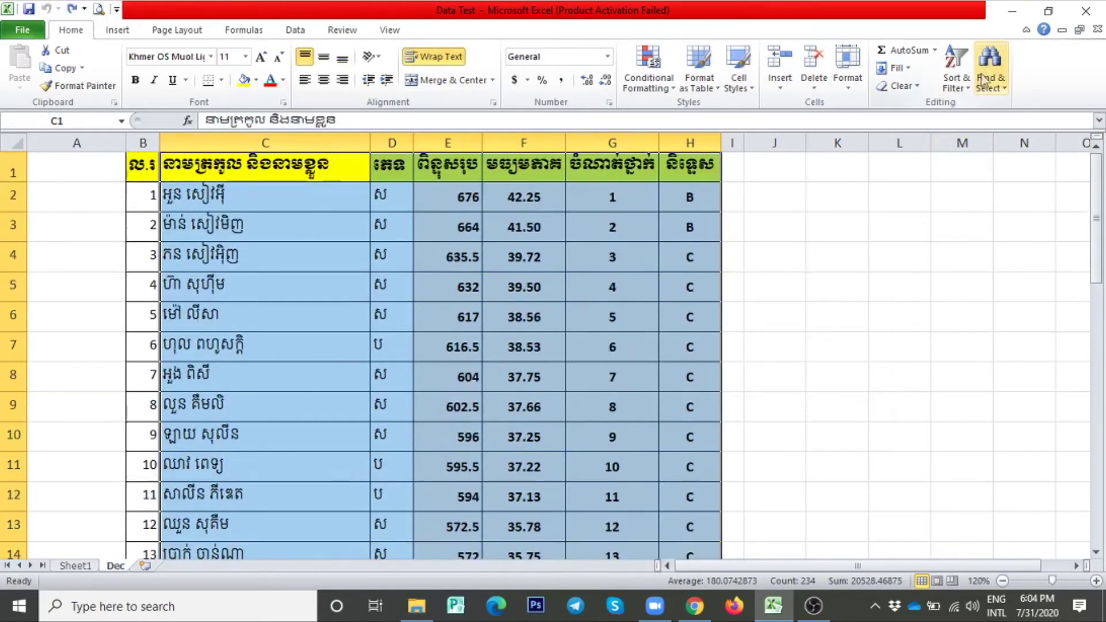
Step: Open a custom sort for the selected table and mark the data as having headers
left_click(957, 84)
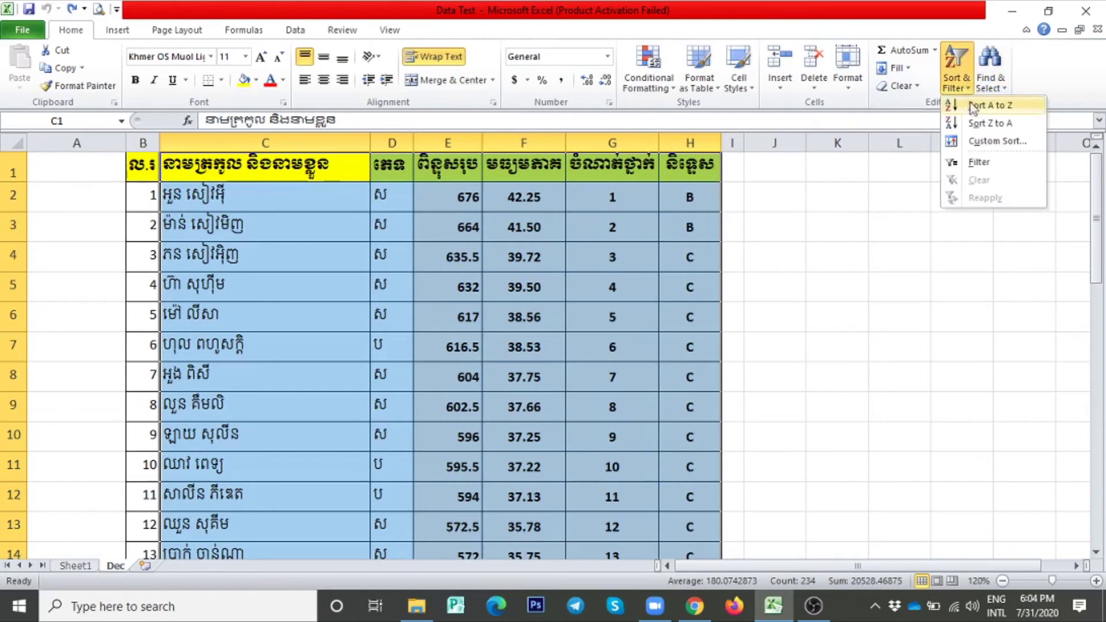
left_click(979, 140)
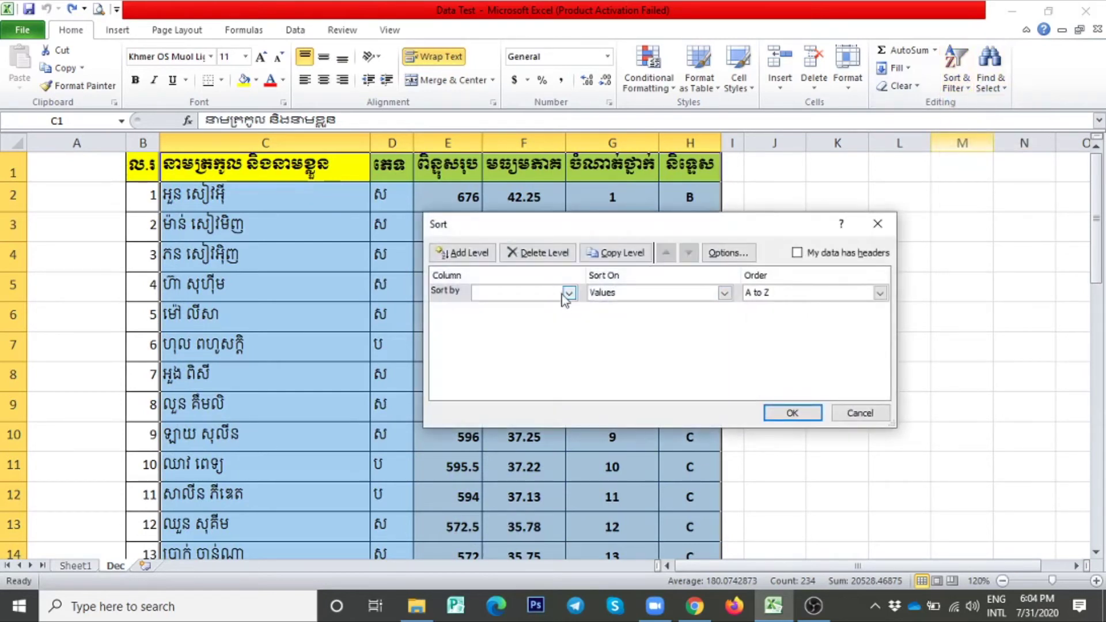
left_click(568, 294)
left_click(818, 255)
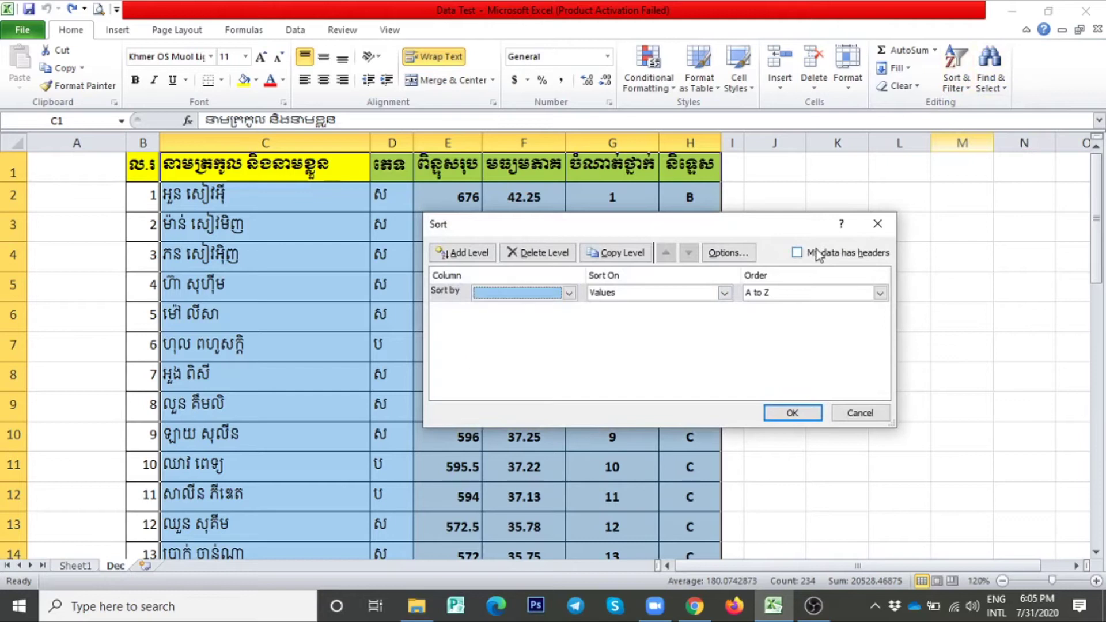
left_click(797, 253)
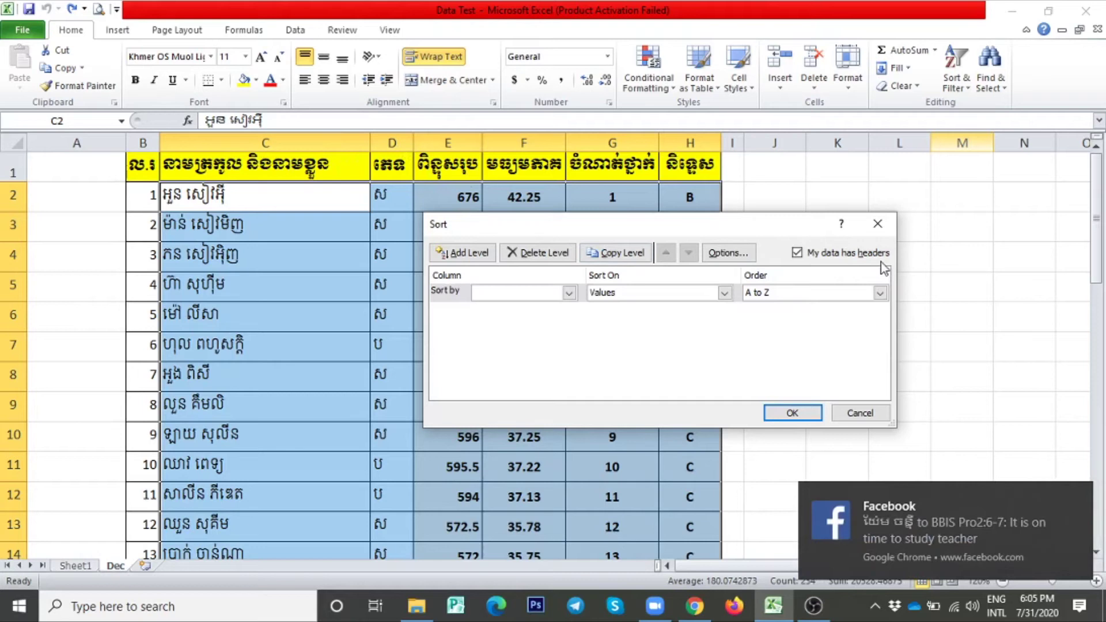
left_click(1077, 495)
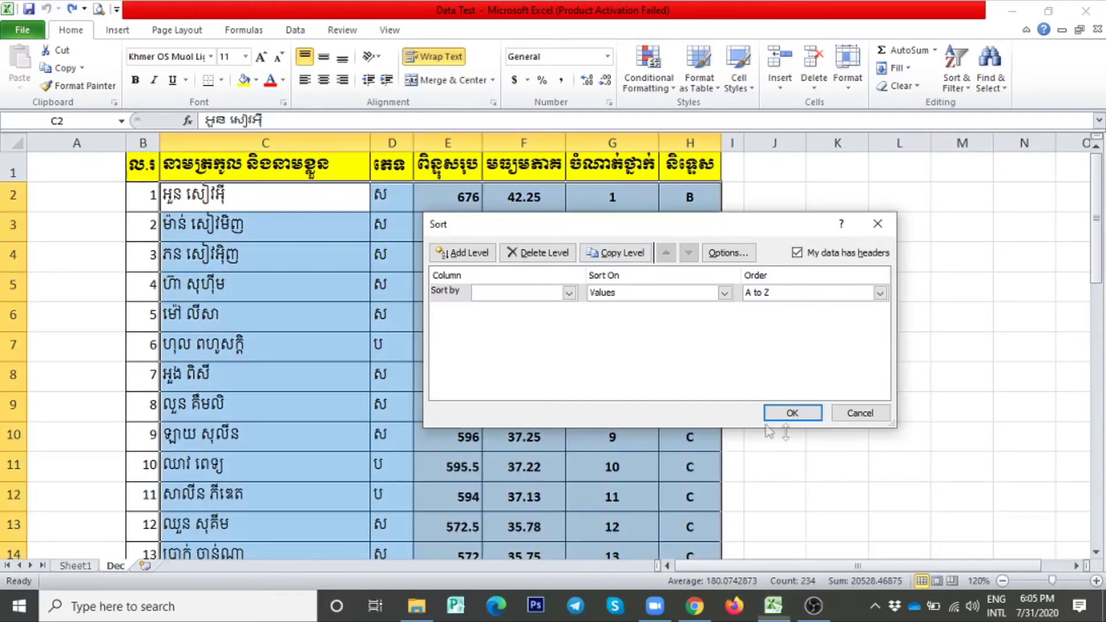
Step: Sort the table by the name column on Values from A to Z, and deselect the range
left_click(568, 293)
left_click(514, 308)
left_click(798, 421)
left_click(360, 265)
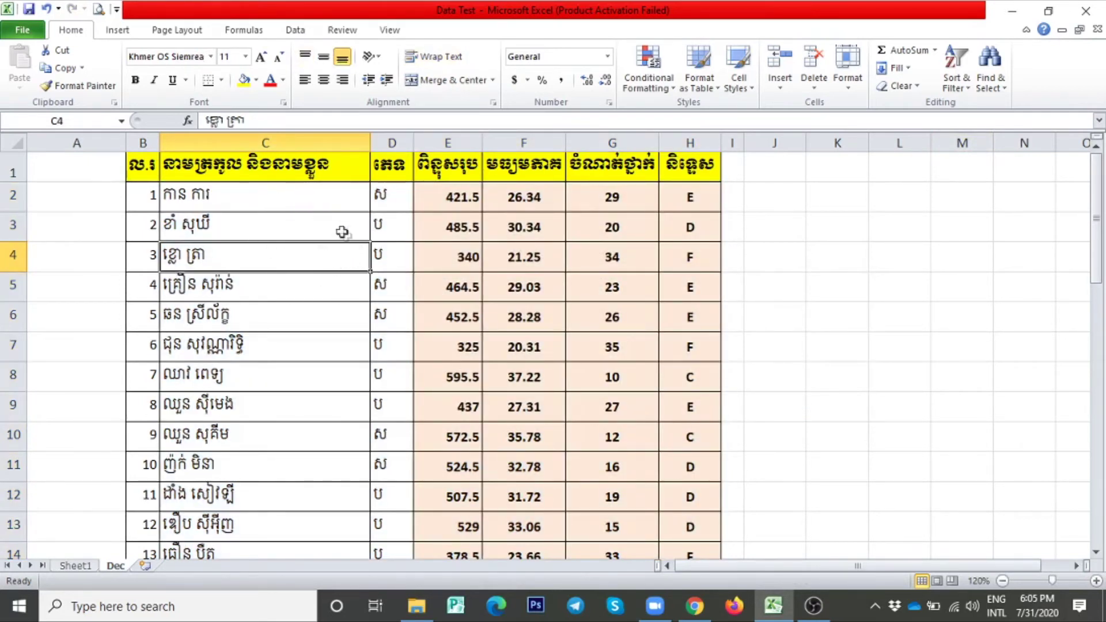
Step: Check the name-sorted list, undo the sort, and reselect the table from the name header in C1 to H39
scroll(259, 368, "down", 12)
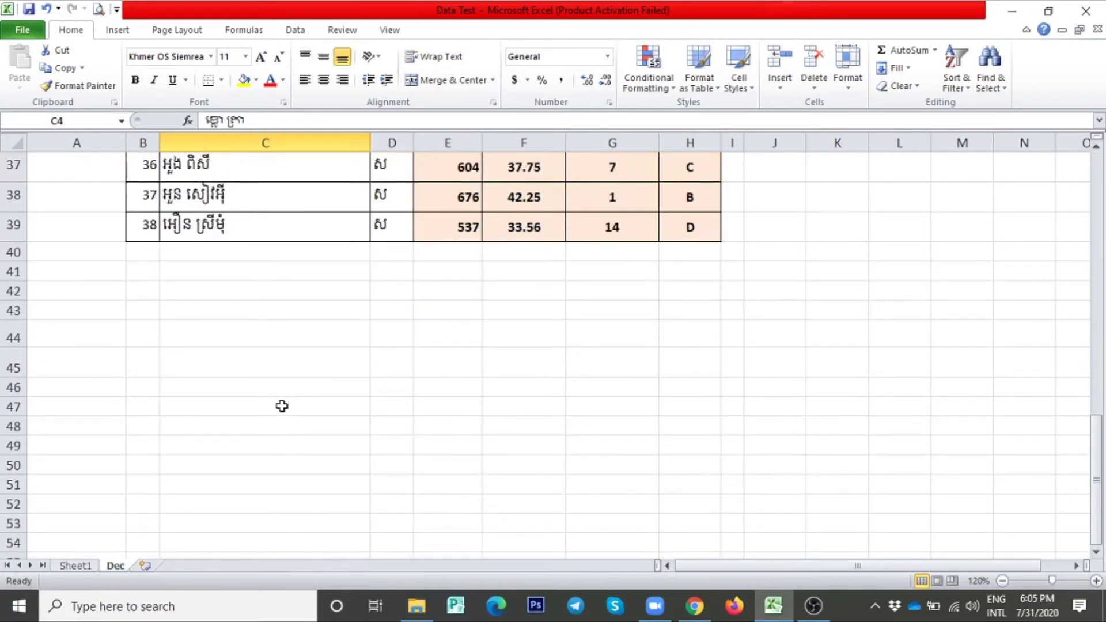
scroll(281, 406, "up", 12)
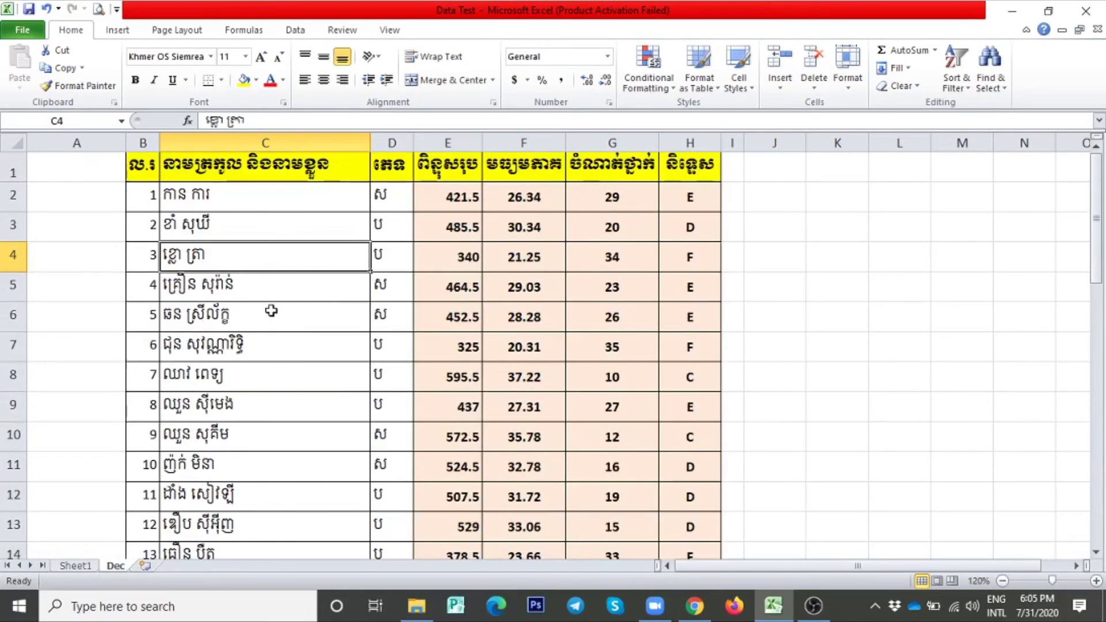
key("ctrl+z")
left_click_drag(237, 196, 689, 496)
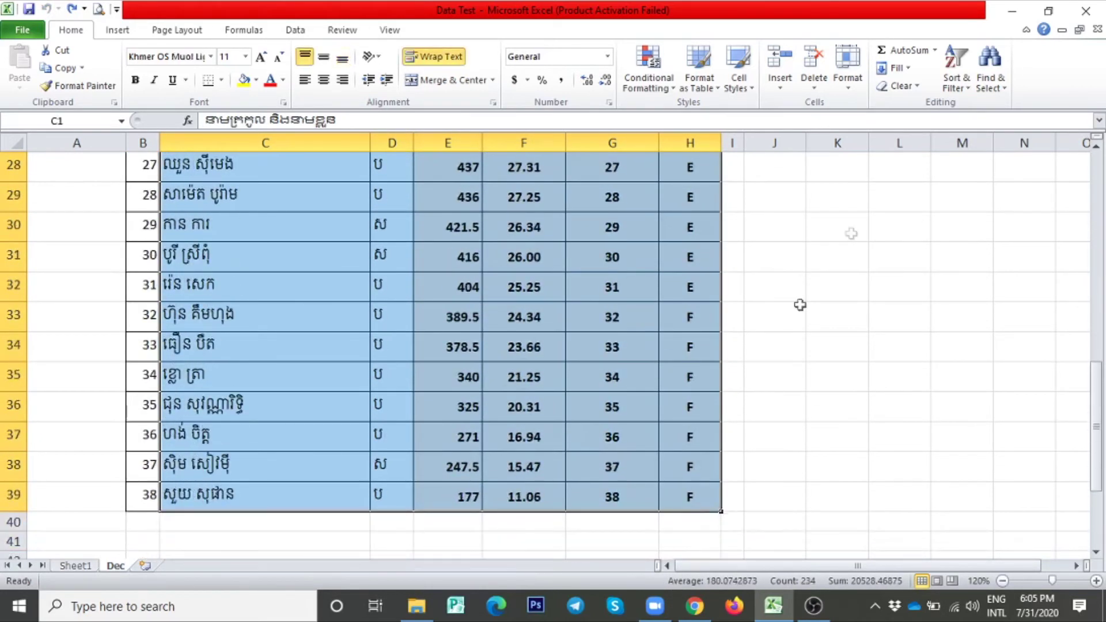
Step: Custom sort the selected table by the name column on Values from Z to A, with headers on
left_click(957, 80)
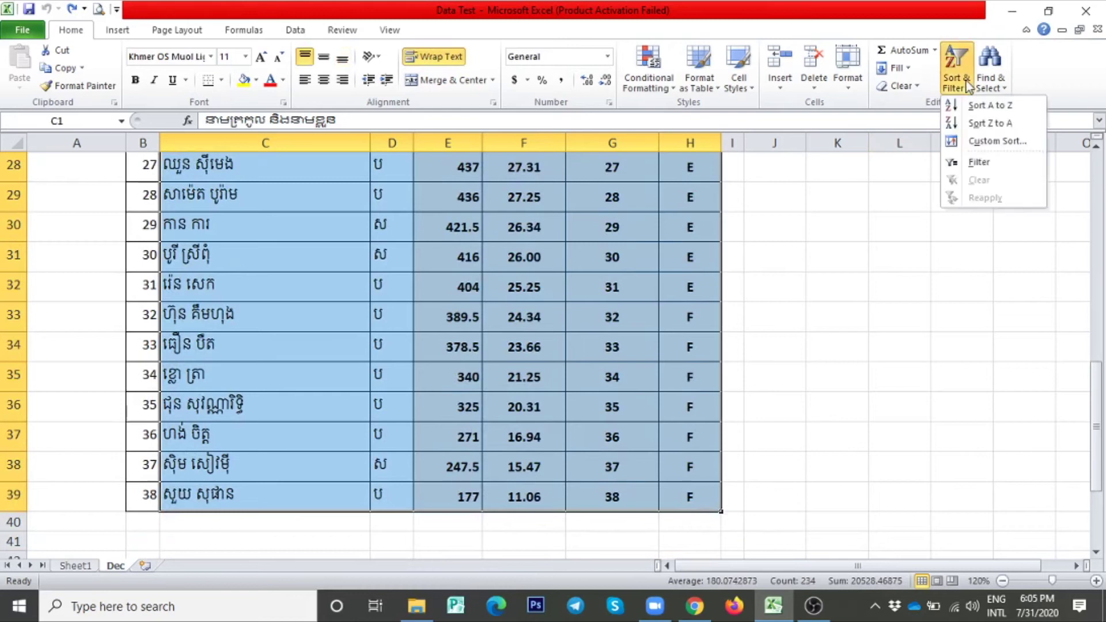
left_click(982, 143)
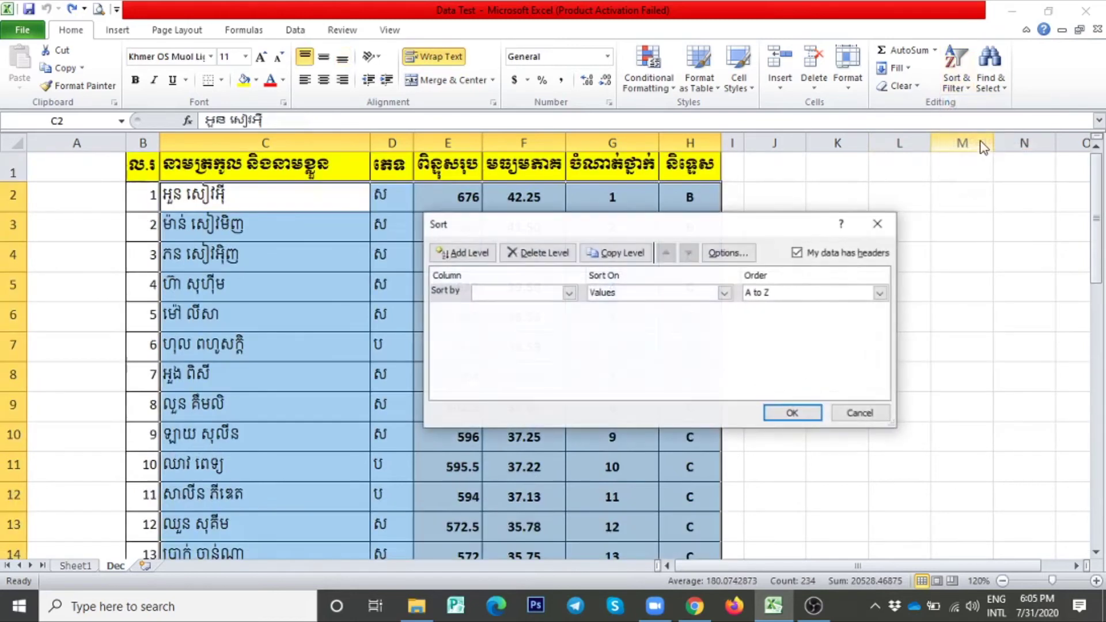
left_click(569, 295)
left_click(506, 308)
left_click(877, 294)
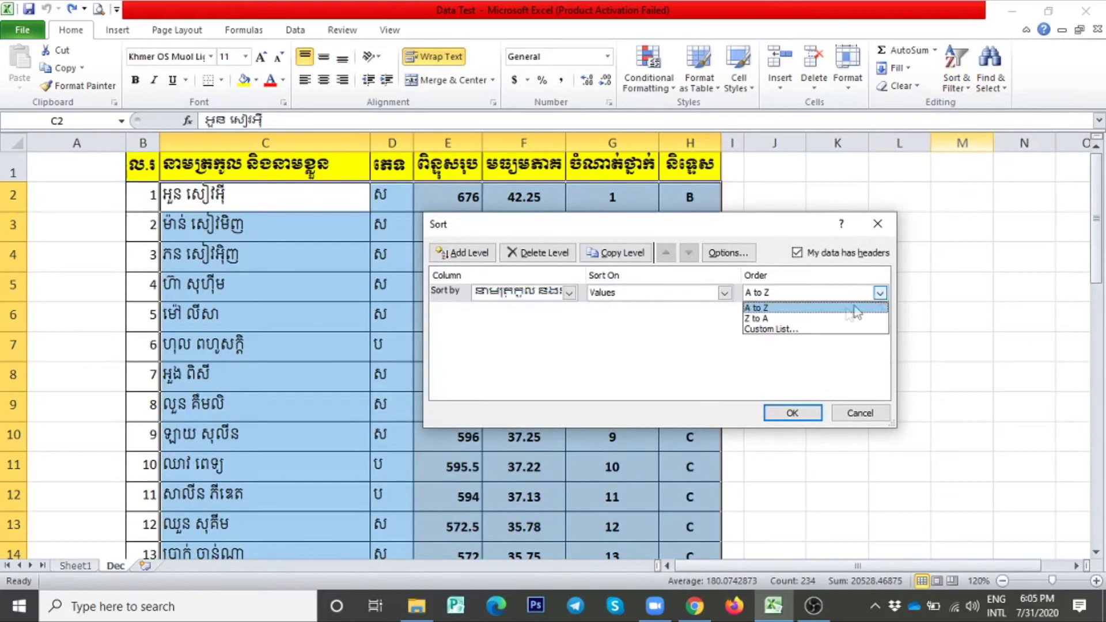
left_click(765, 320)
left_click(789, 412)
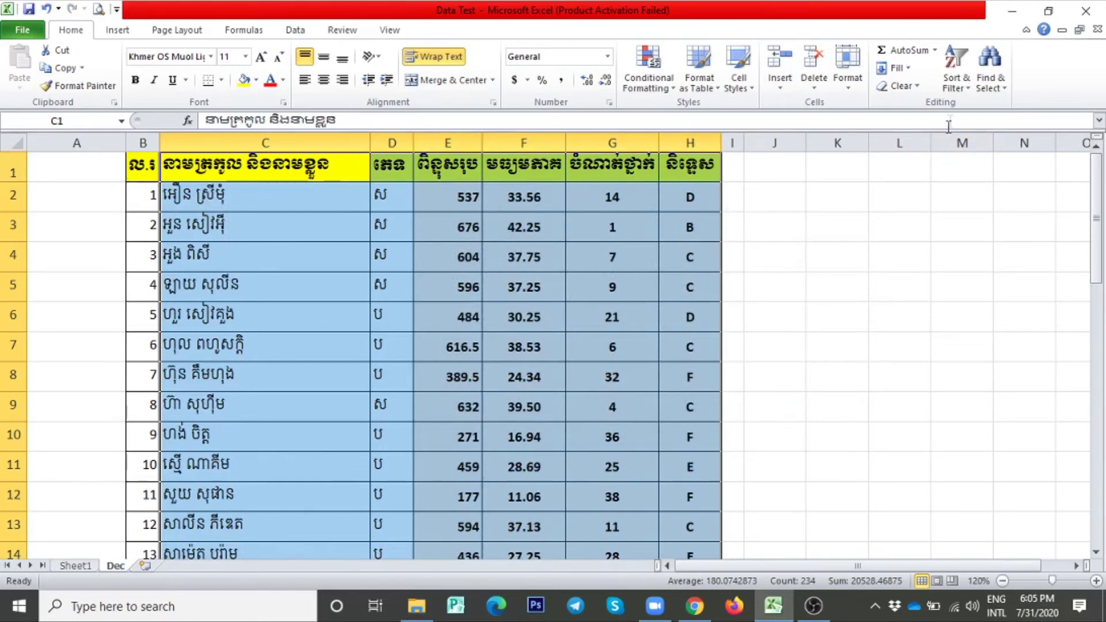
Step: Change the custom sort order of the name column to A to Z and apply it to the table
left_click(971, 90)
left_click(987, 141)
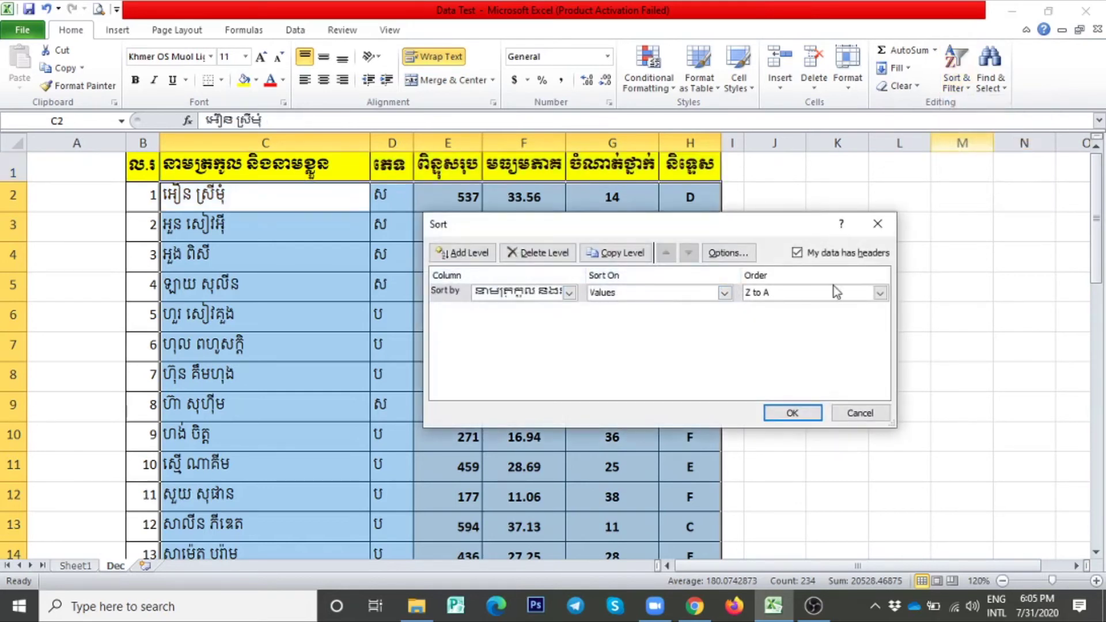
left_click(880, 293)
left_click(760, 308)
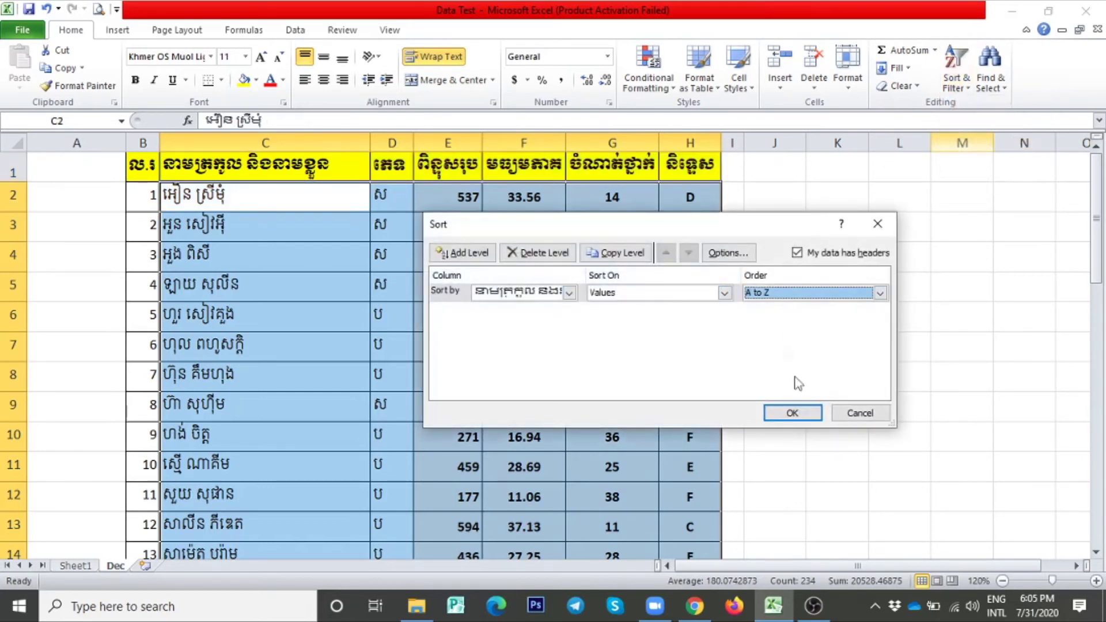
left_click(792, 413)
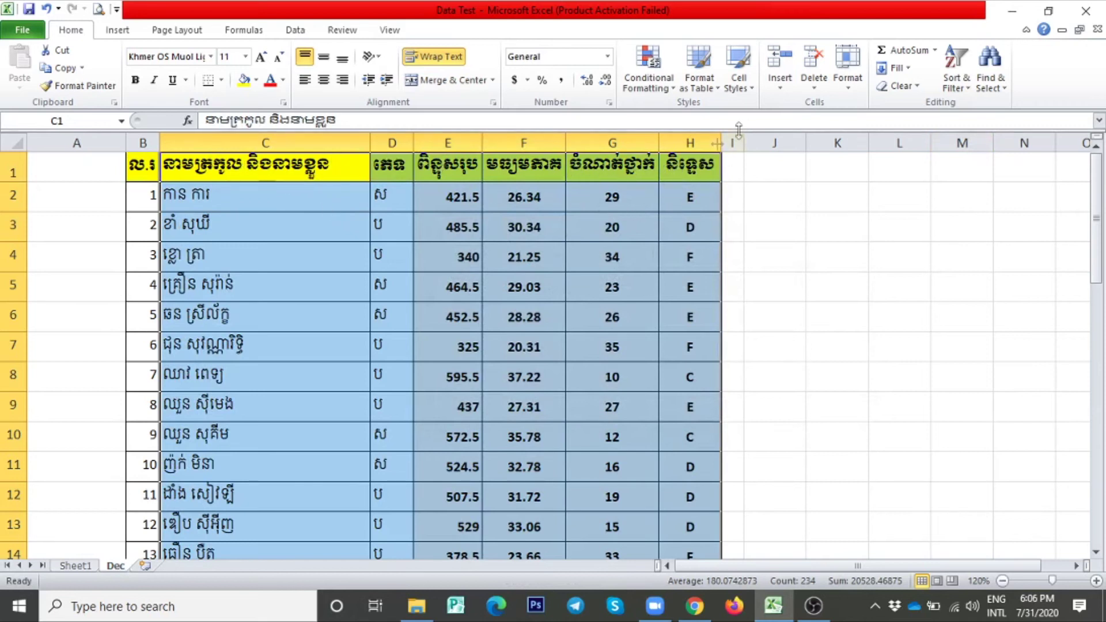
Step: Custom sort the table by the rank column ចំណាត់ថ្នាក់ on Values from Smallest to Largest
left_click(965, 91)
left_click(973, 144)
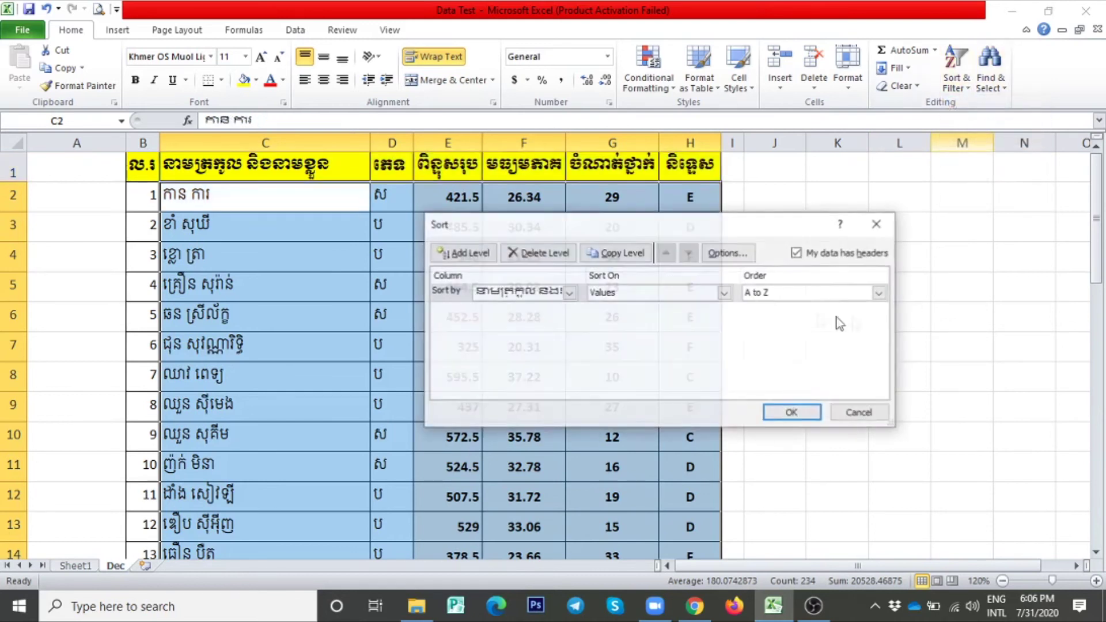
left_click(568, 294)
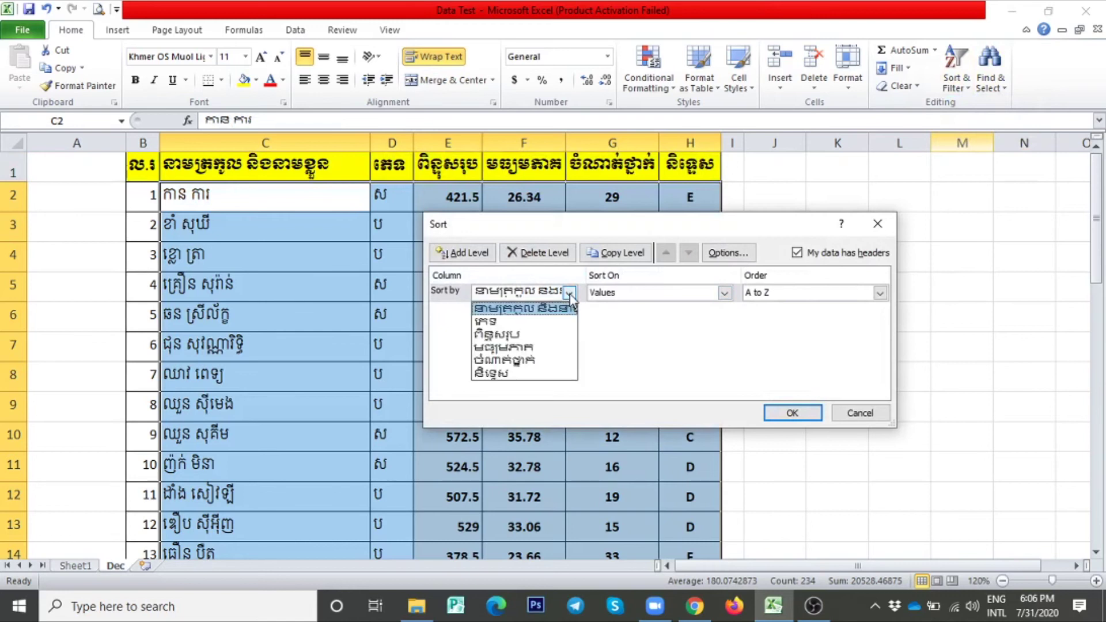
left_click(510, 362)
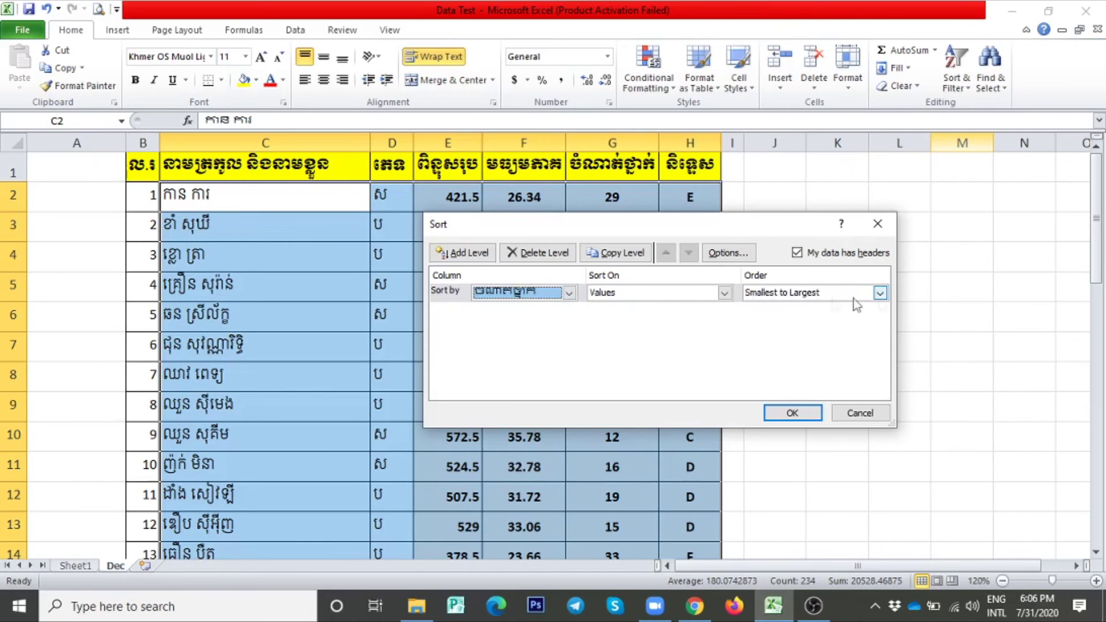
left_click(879, 292)
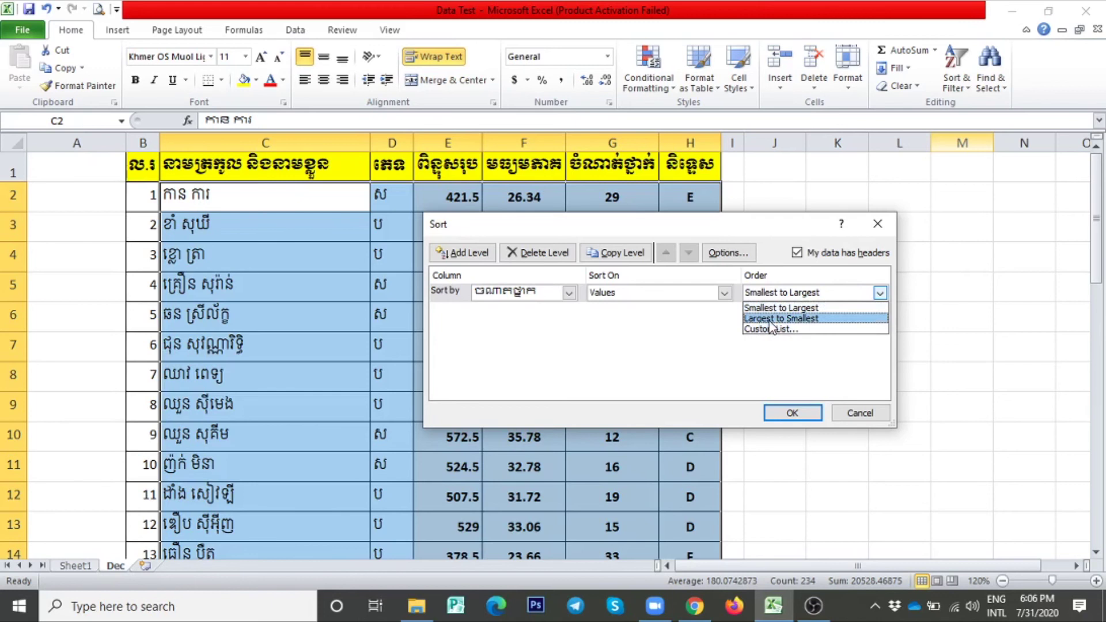
left_click(821, 308)
left_click(790, 413)
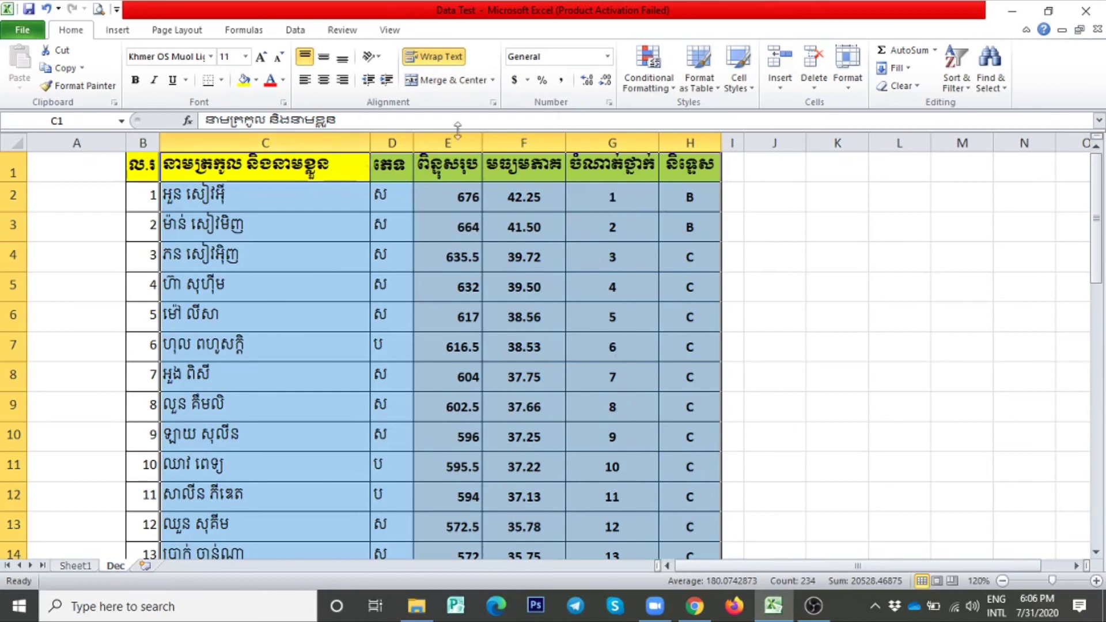
Step: Switch the custom sort back to the name column from A to Z, apply it, and deselect the range
left_click(953, 92)
left_click(985, 139)
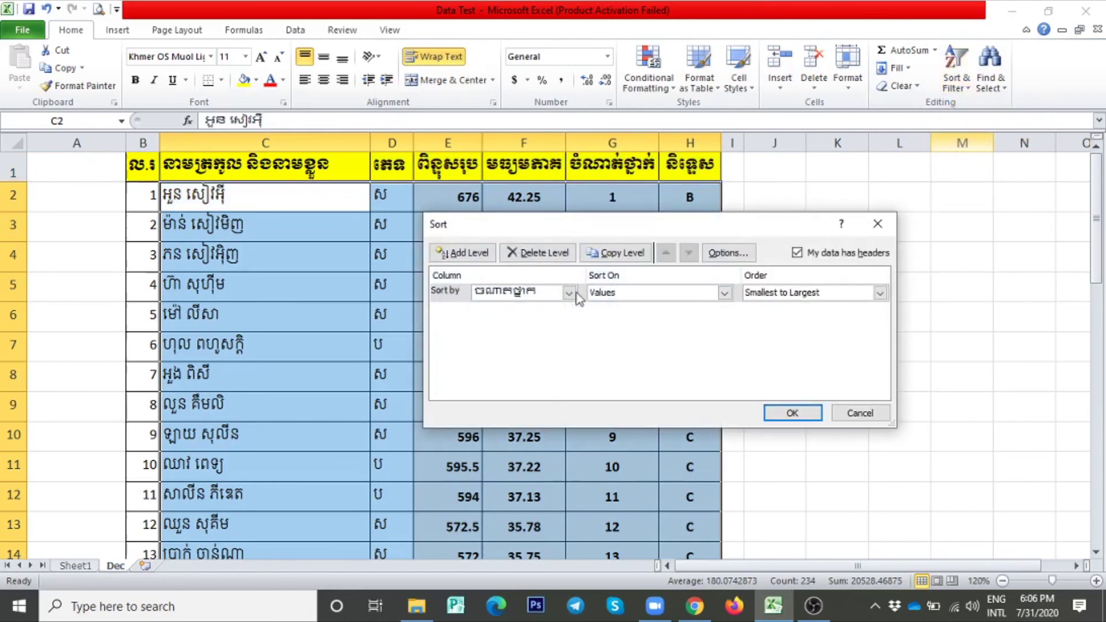
left_click(568, 292)
left_click(518, 305)
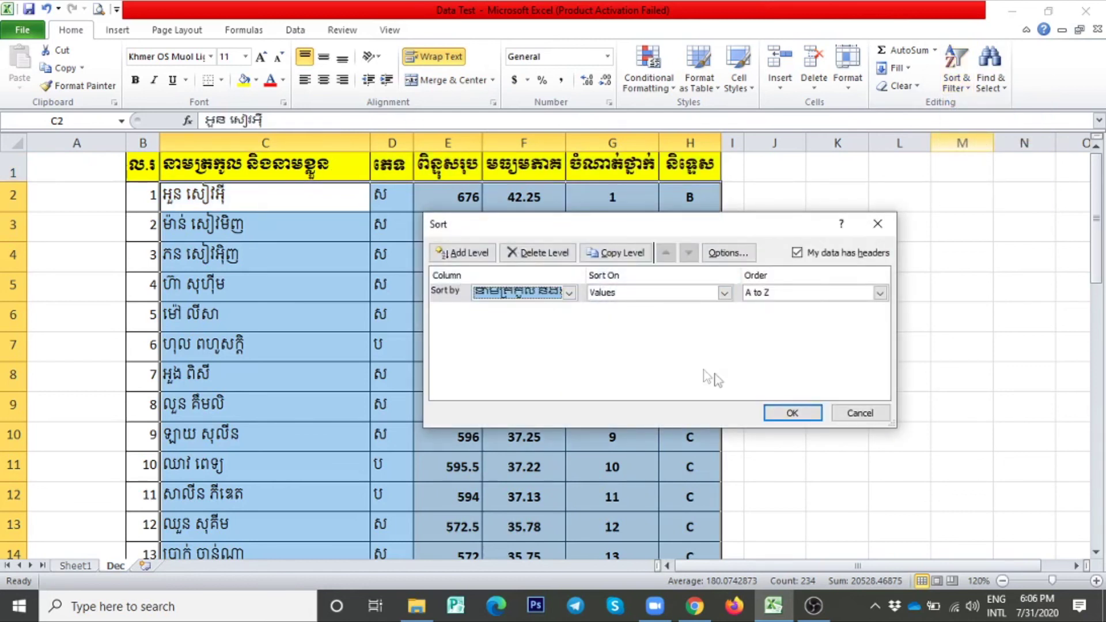
left_click(792, 413)
left_click(337, 226)
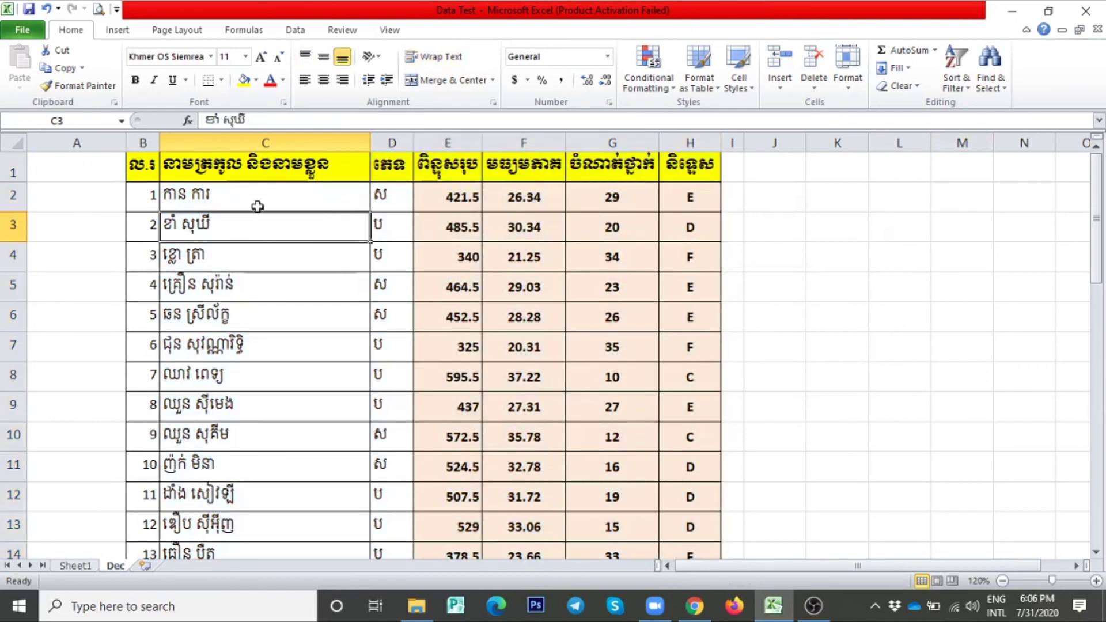